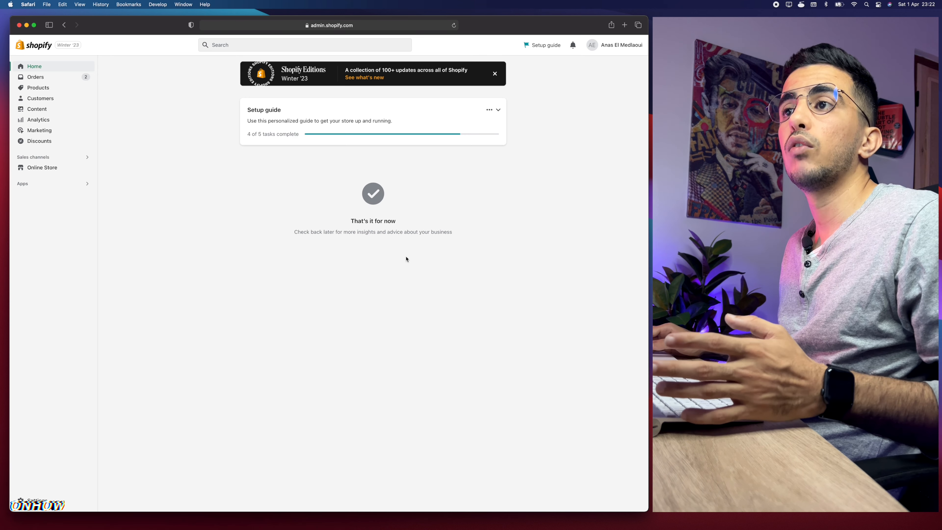
Open the store's Discounts section.
scroll(21, 136, "up", 10)
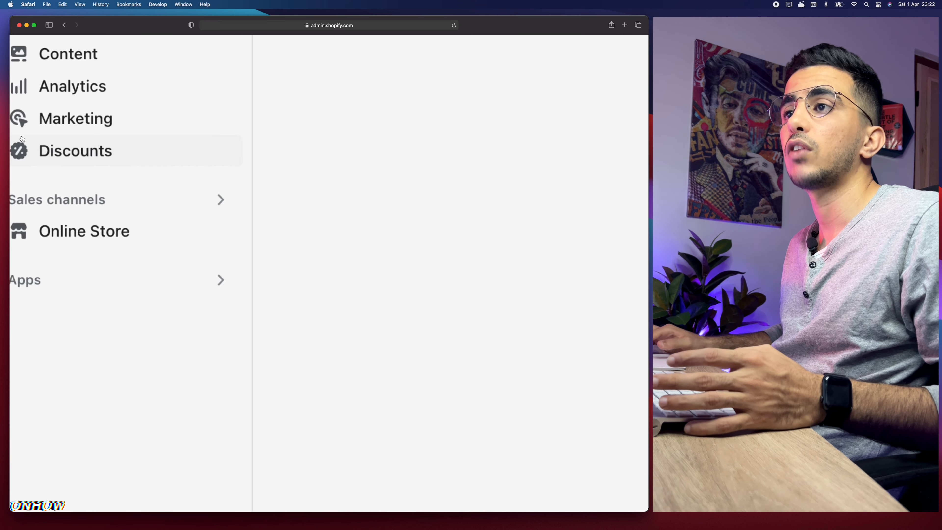
left_click(72, 150)
scroll(72, 150, "down", 10)
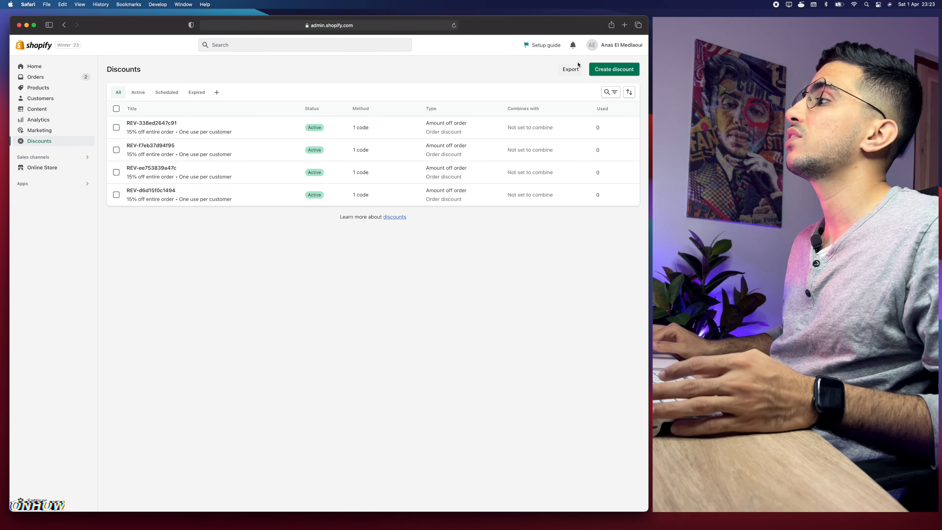
Start creating a new discount of the Amount off order type.
scroll(617, 69, "up", 5)
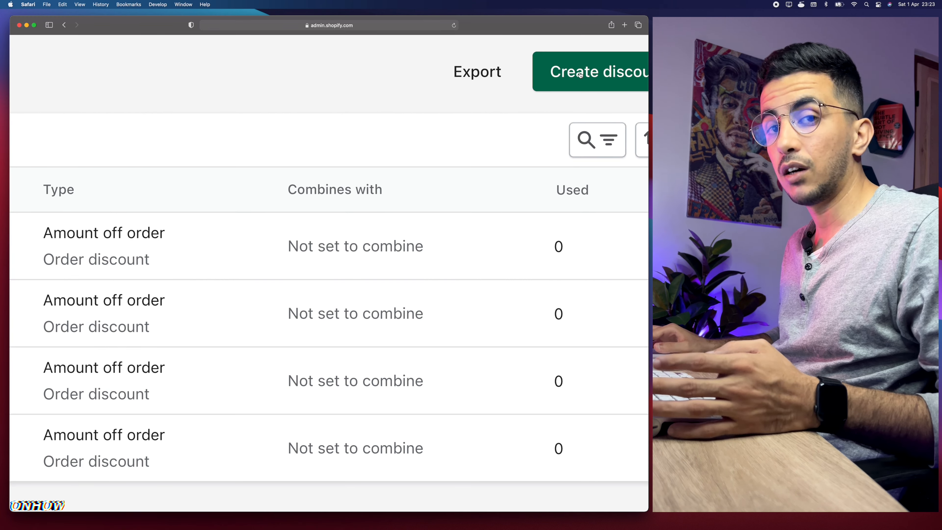
scroll(581, 75, "down", 5)
left_click(603, 71)
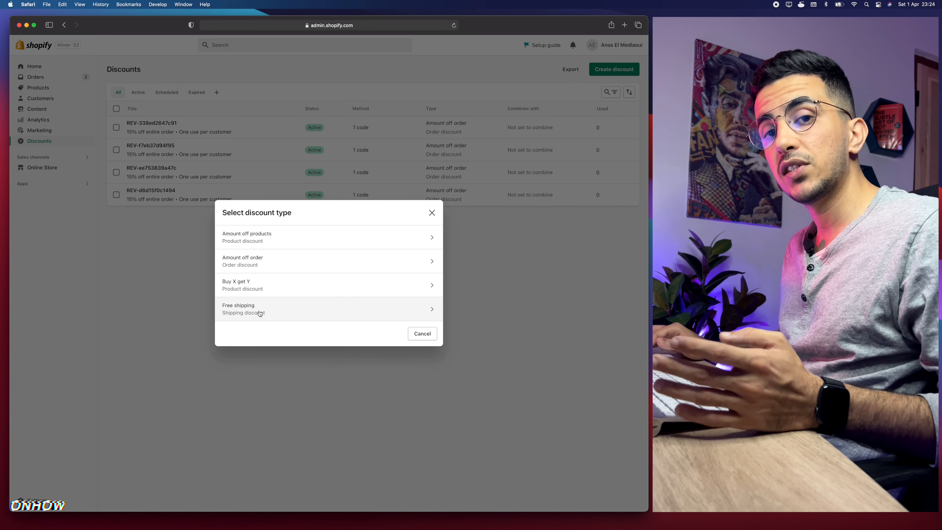
scroll(247, 234, "up", 5)
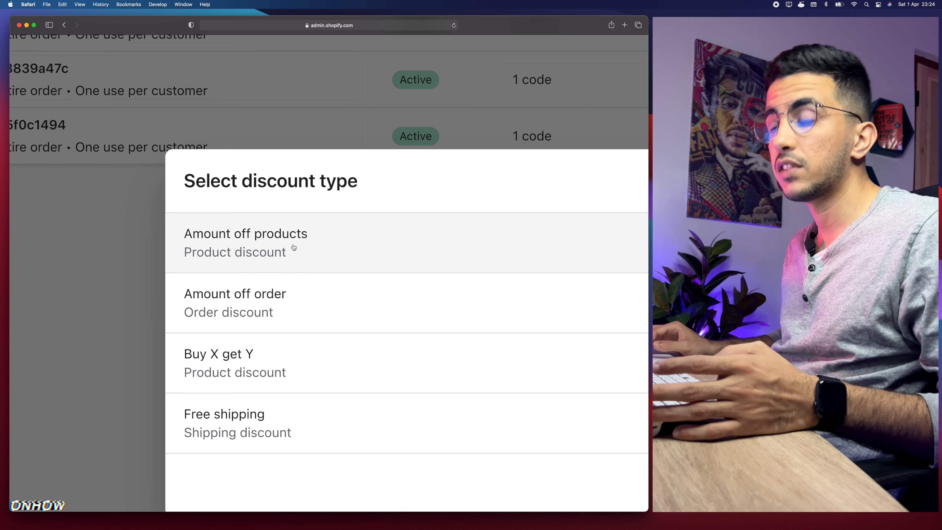
scroll(294, 247, "down", 3)
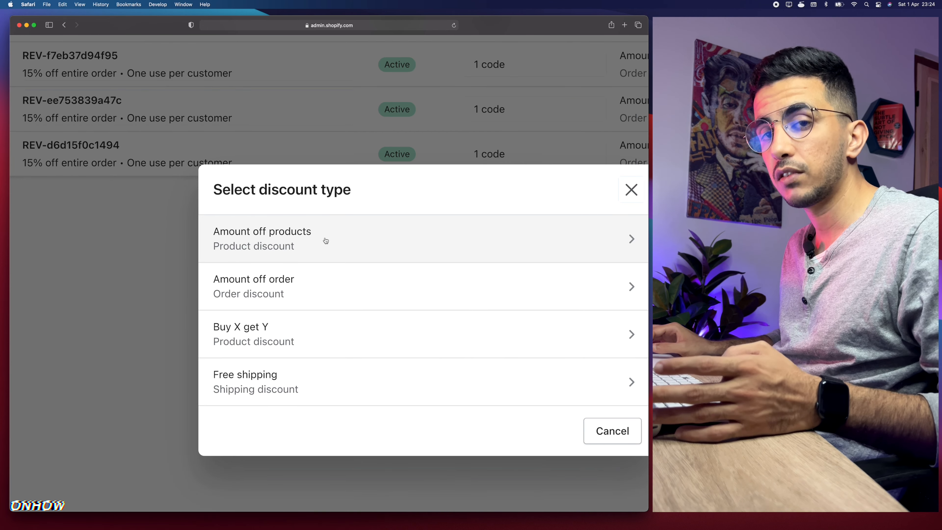
scroll(319, 293, "down", 2)
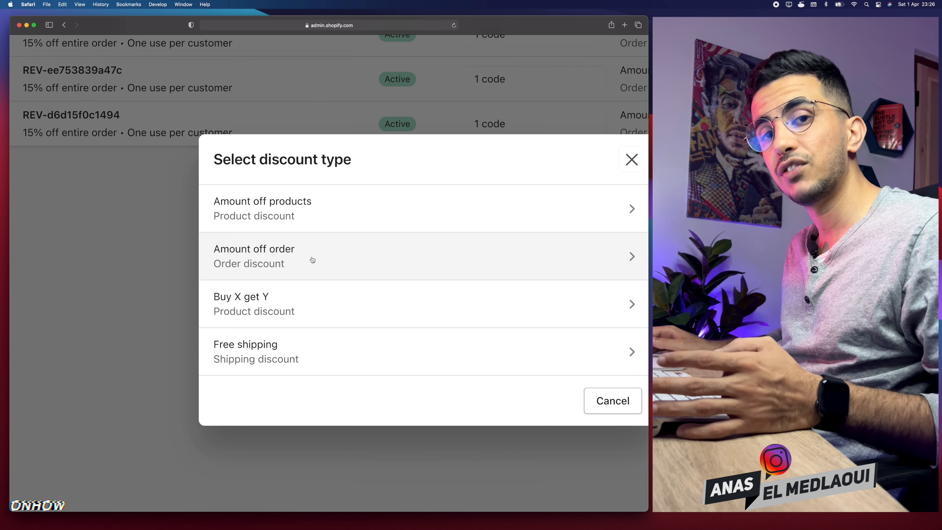
scroll(312, 260, "down", 3)
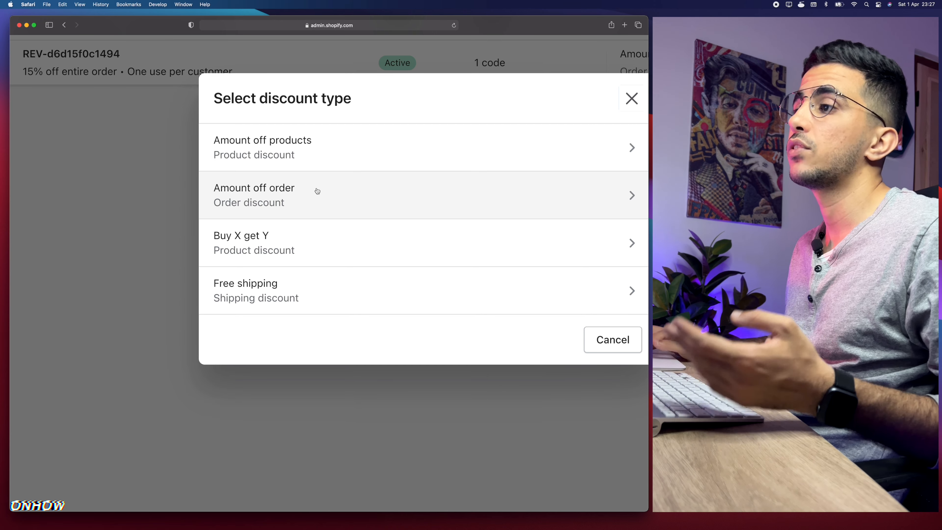
left_click(354, 193)
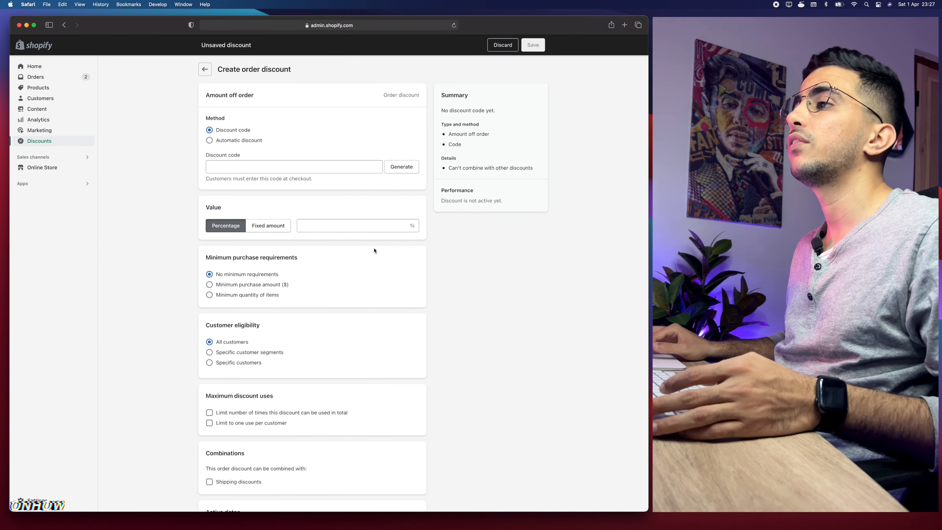
Generate random discount codes for the order discount a few times.
scroll(259, 127, "up", 5)
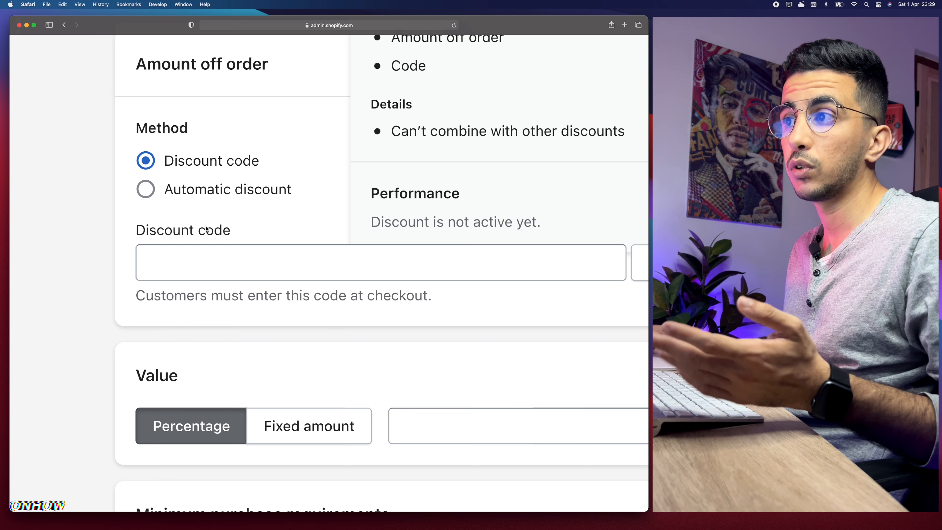
left_click(233, 261)
scroll(233, 261, "down", 5)
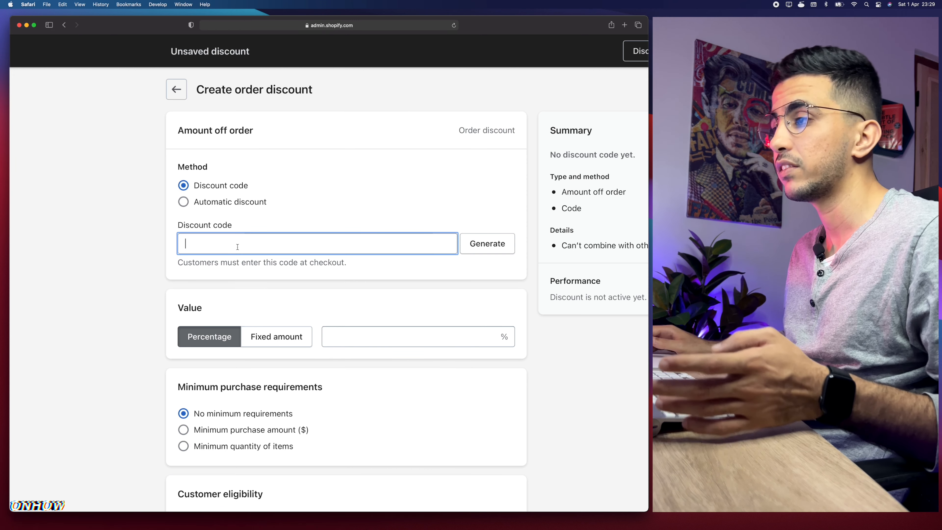
left_click(487, 244)
left_click(487, 244)
left_click(487, 244)
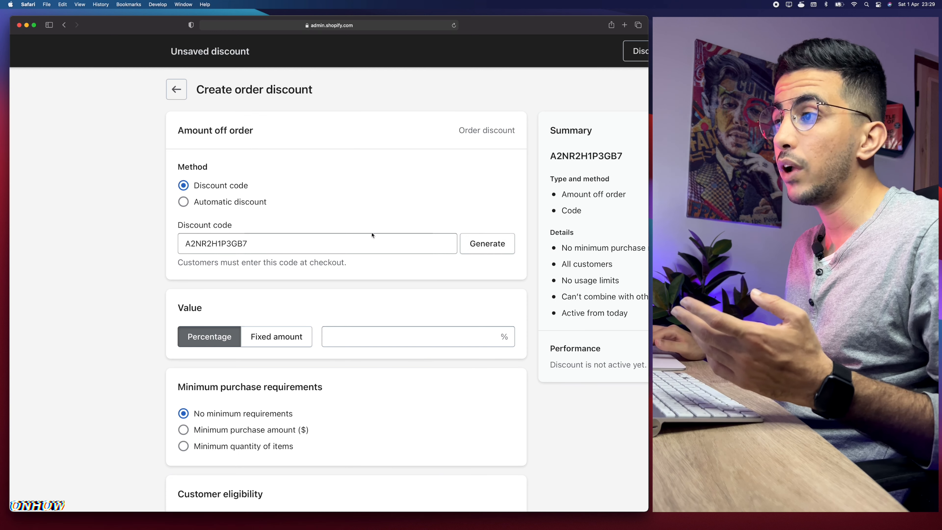
left_click(487, 243)
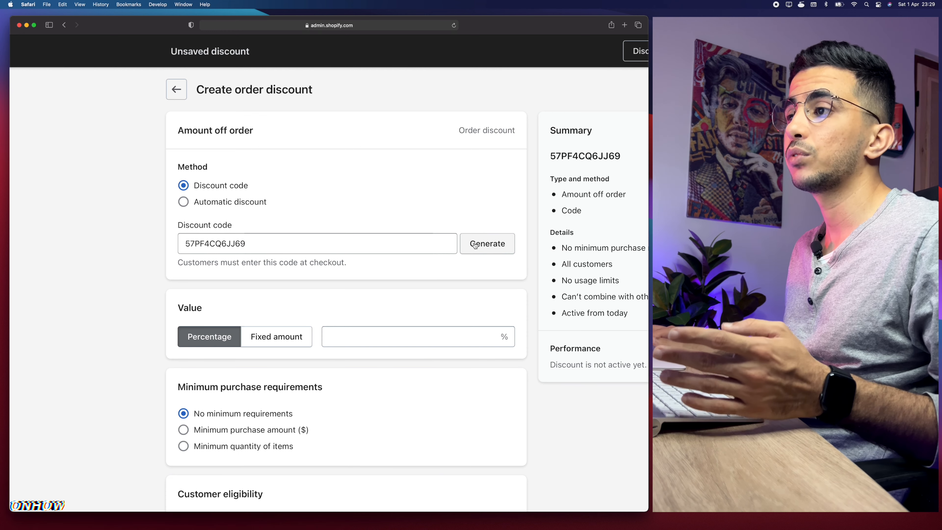
Replace the generated discount code with the custom code ONHOW10%.
triple_click(404, 242)
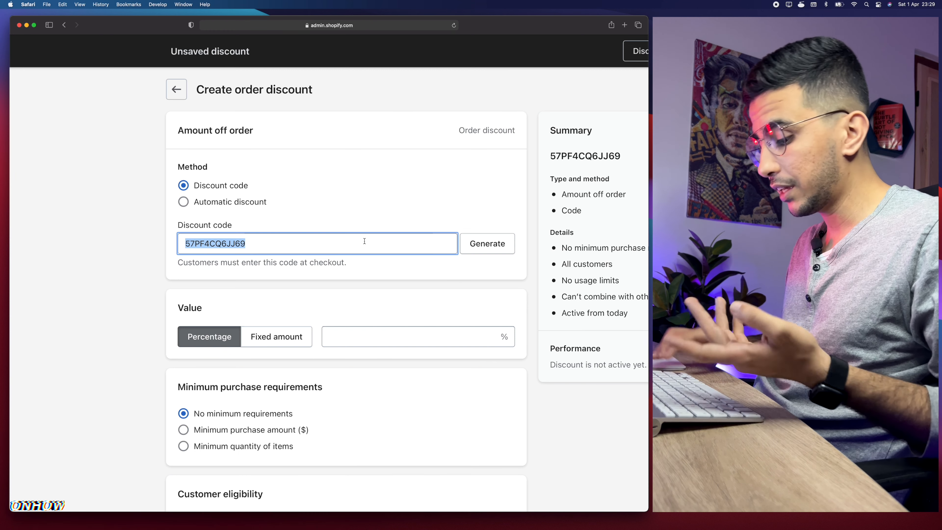
type("ONHOW")
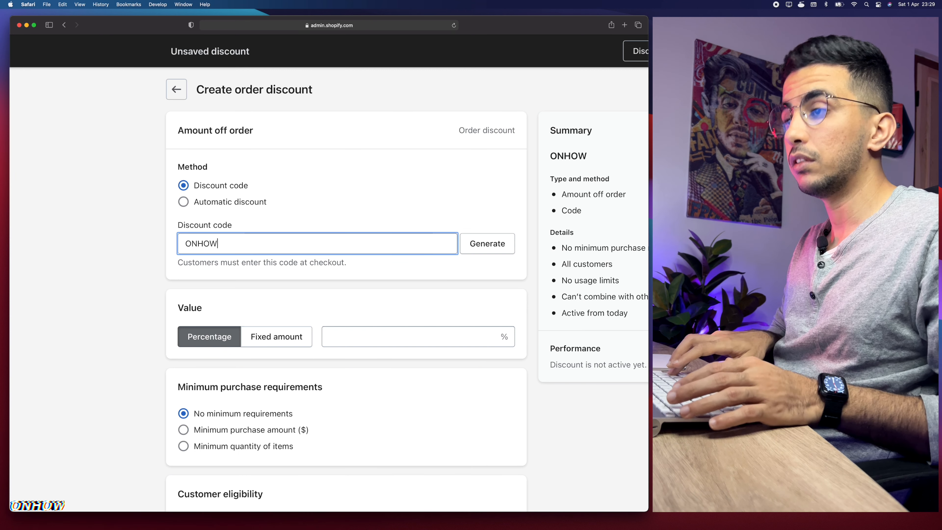
type("15")
key("BackSpace")
key("BackSpace")
type("10")
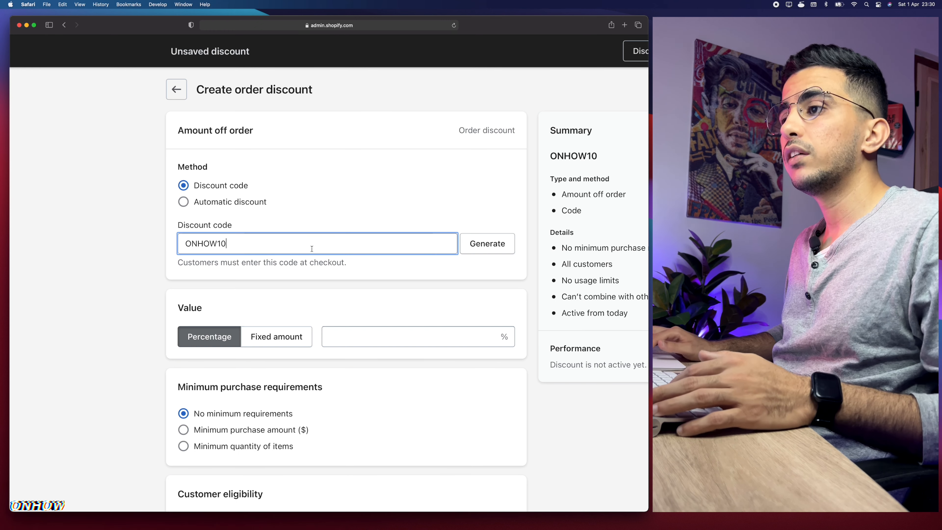
left_click_drag(226, 243, 219, 241)
left_click(240, 244)
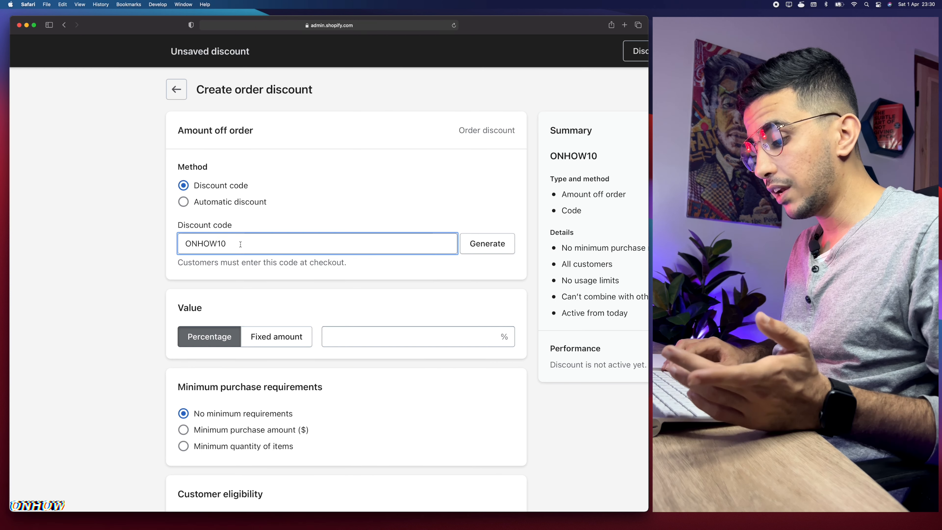
type("%")
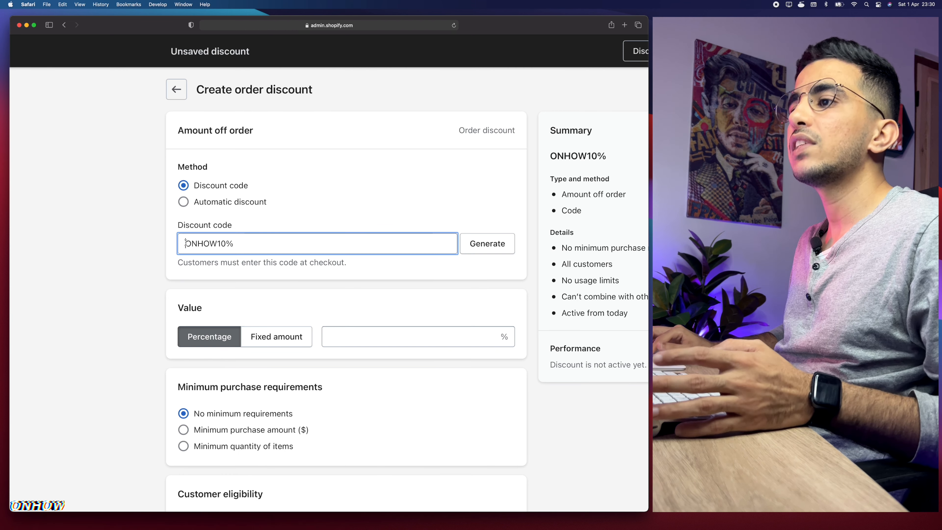
mouse_move(185, 243)
left_mouse_down()
mouse_move(245, 242)
mouse_move(184, 243)
left_mouse_up()
left_click(252, 241)
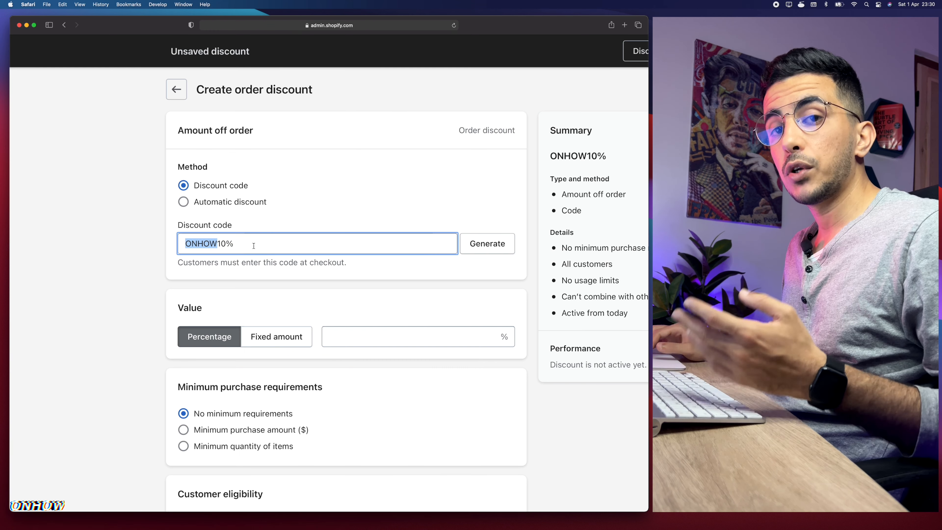
left_click(282, 248)
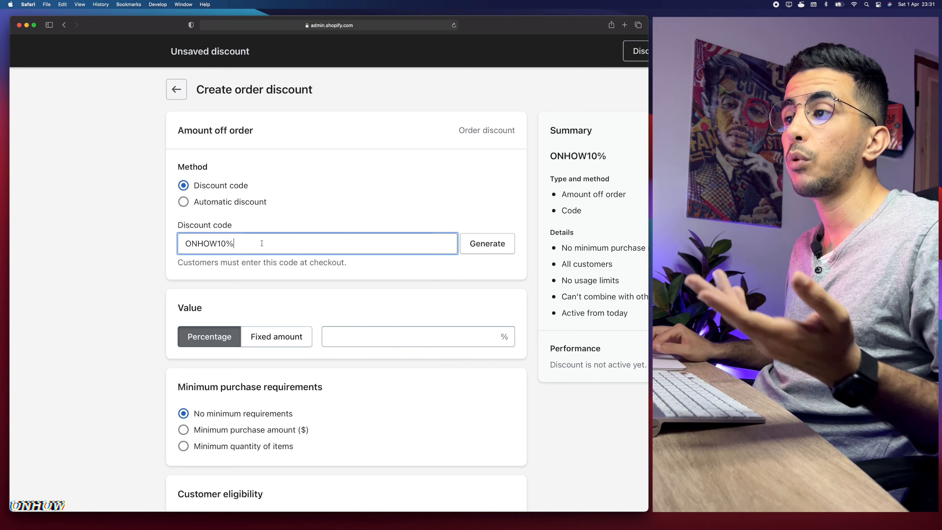
Change the word part of the discount code so that it reads WELCOME10%.
left_click_drag(218, 243, 171, 244)
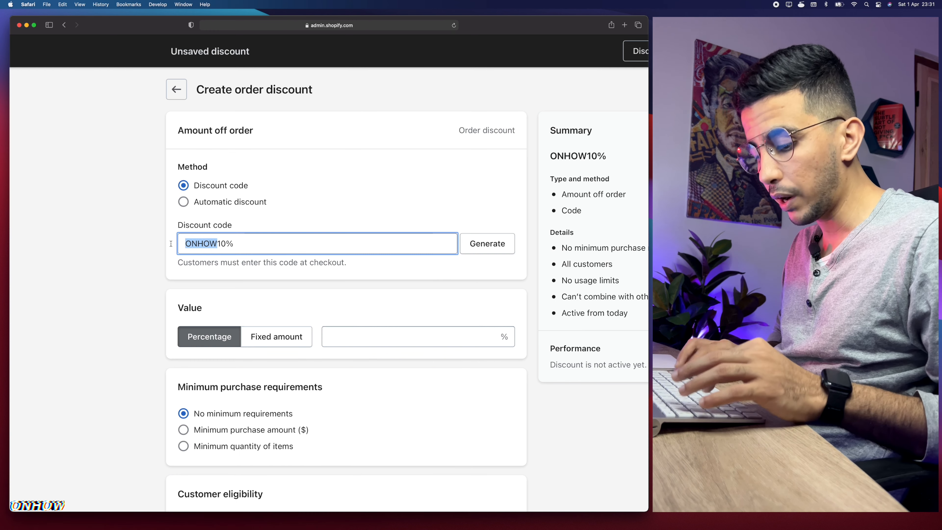
type("WELCOME")
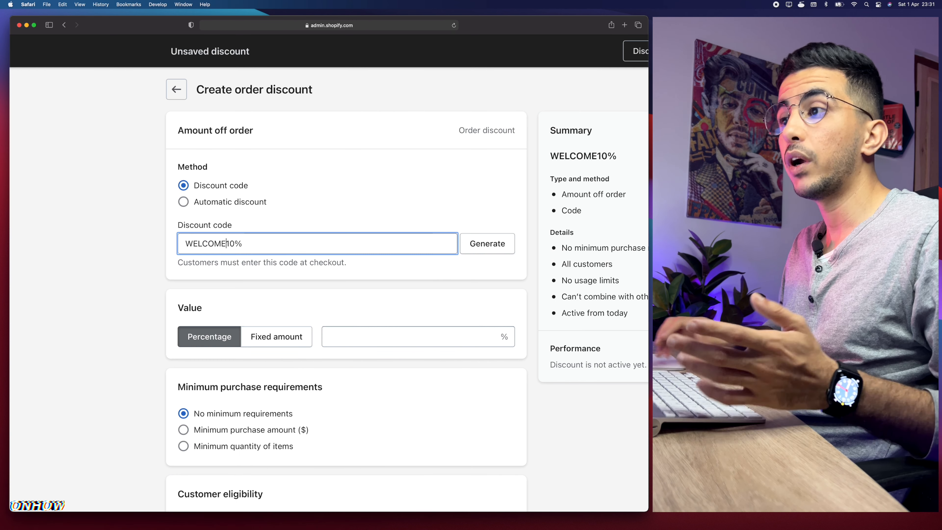
triple_click(264, 242)
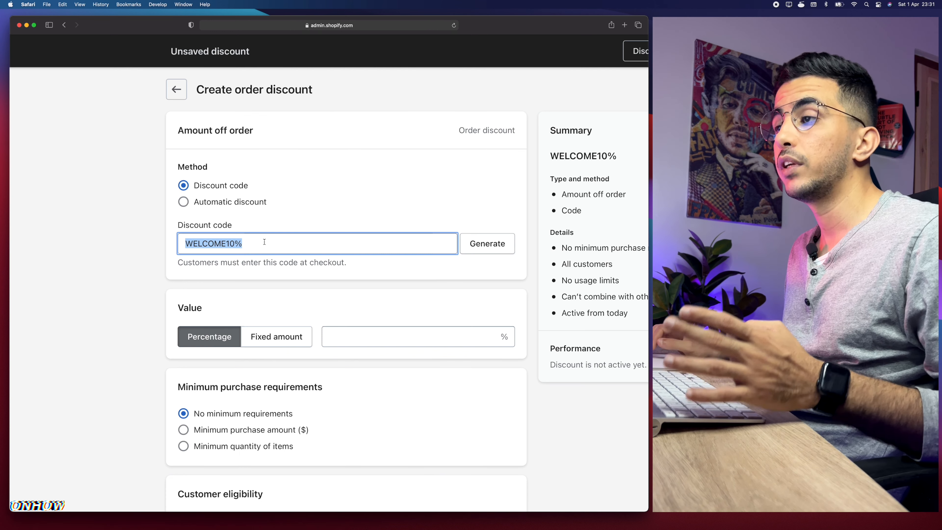
Replace the word and number in the discount code so that it reads ONHOW%.
left_click(235, 241)
left_click_drag(236, 240, 161, 238)
type("ONHOW%")
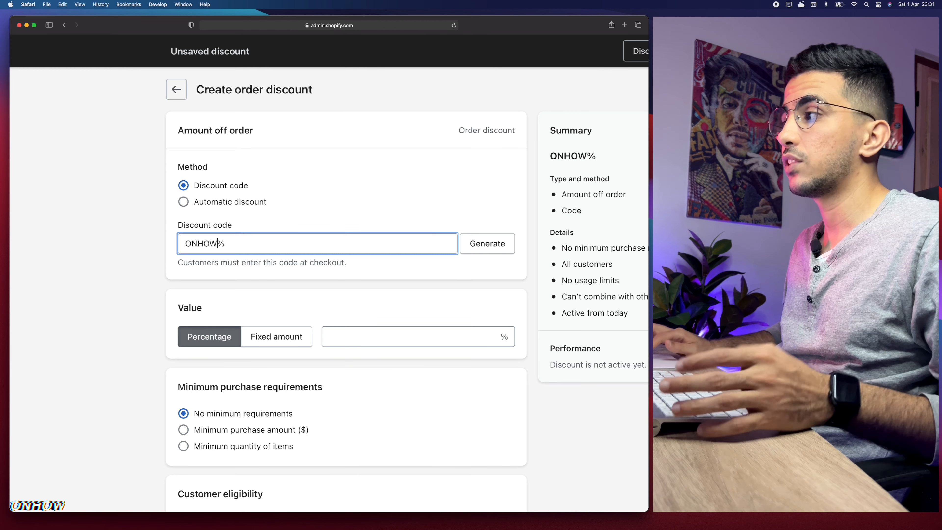
scroll(245, 244, "right", 5)
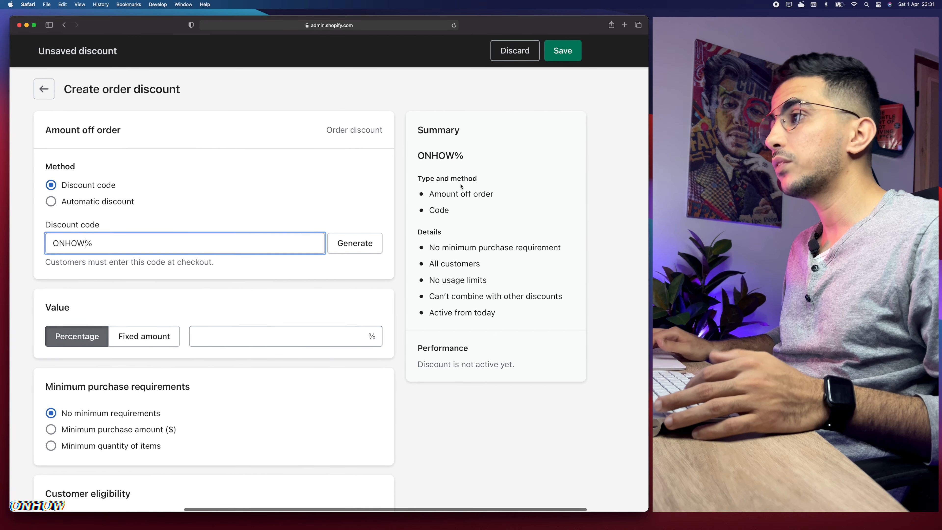
left_click_drag(418, 130, 485, 188)
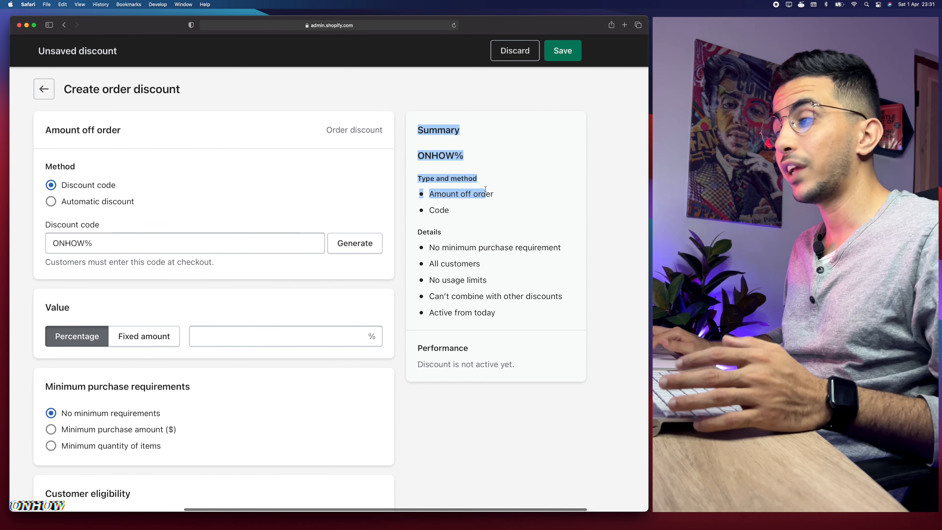
left_click(491, 218)
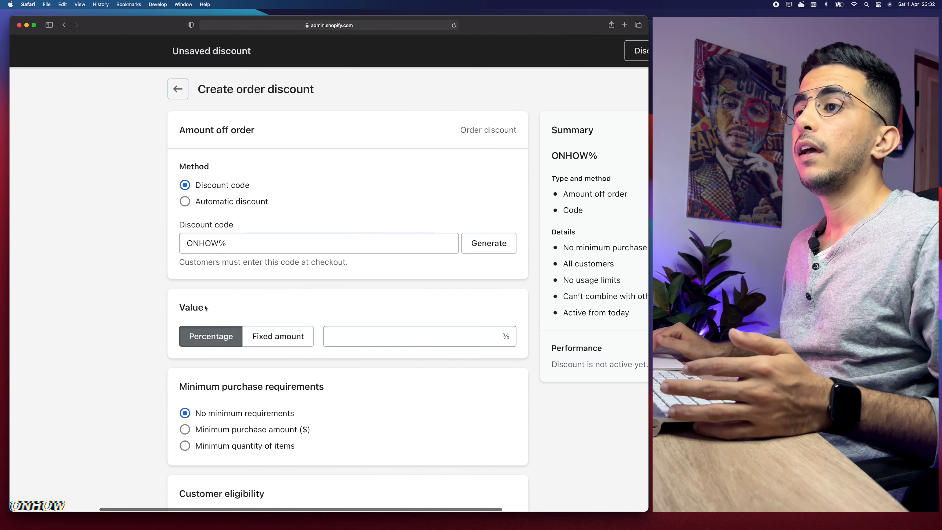
Switch the discount value to a fixed amount and set it to $20.
scroll(210, 294, "down", 3)
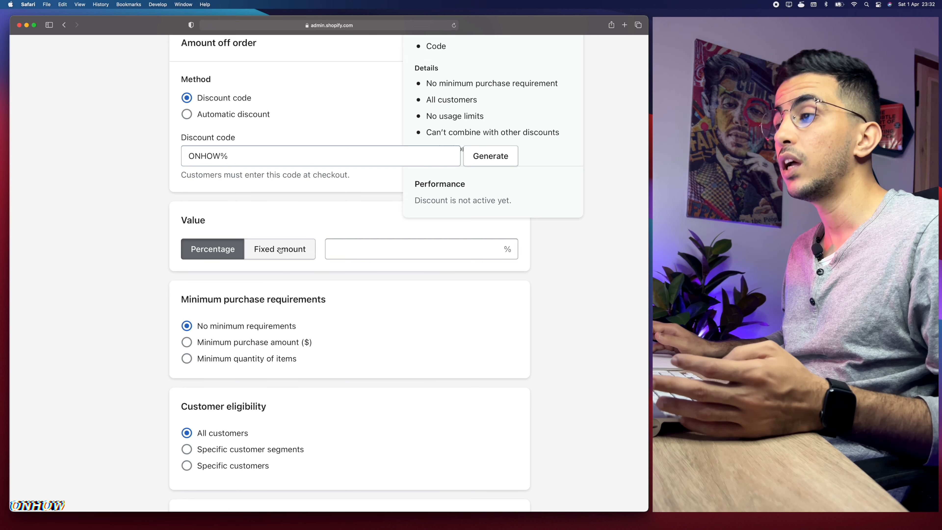
left_click(280, 250)
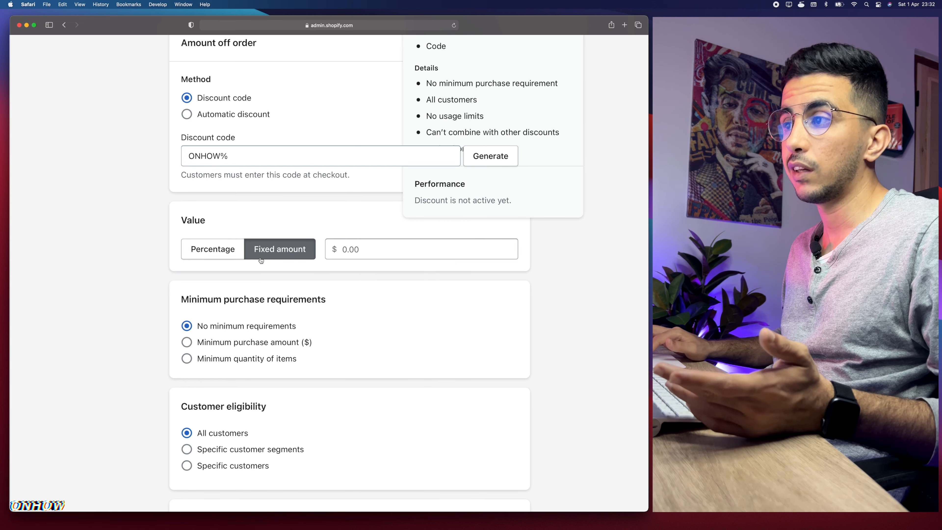
left_click(377, 247)
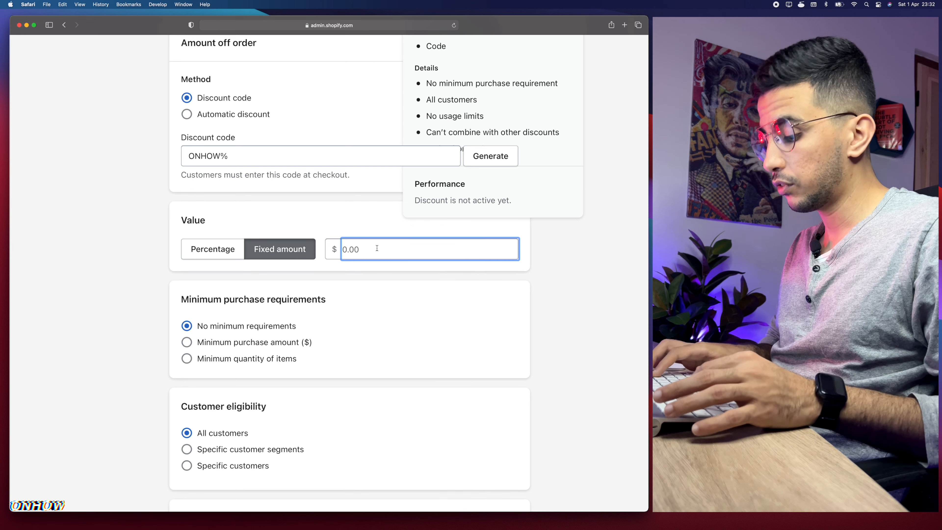
type("20")
key("BackSpace")
key("BackSpace")
type("20")
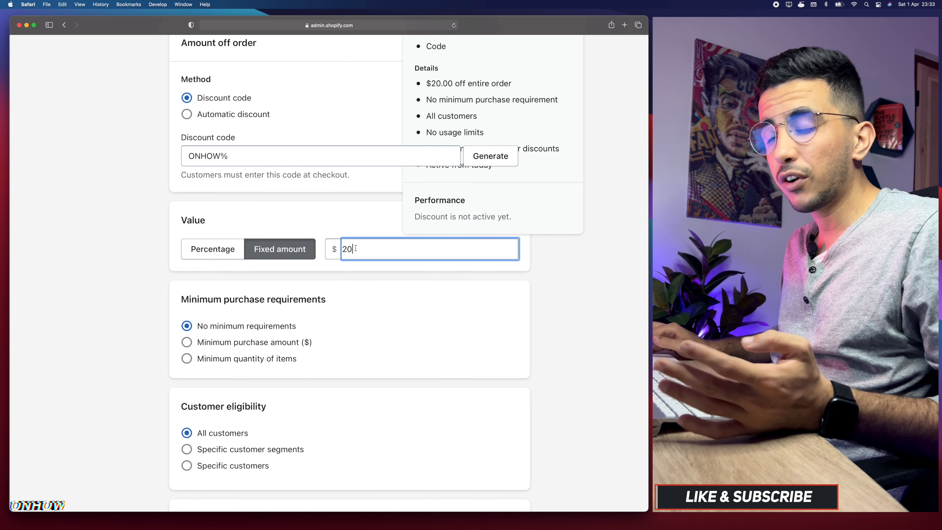
left_click_drag(355, 248, 343, 248)
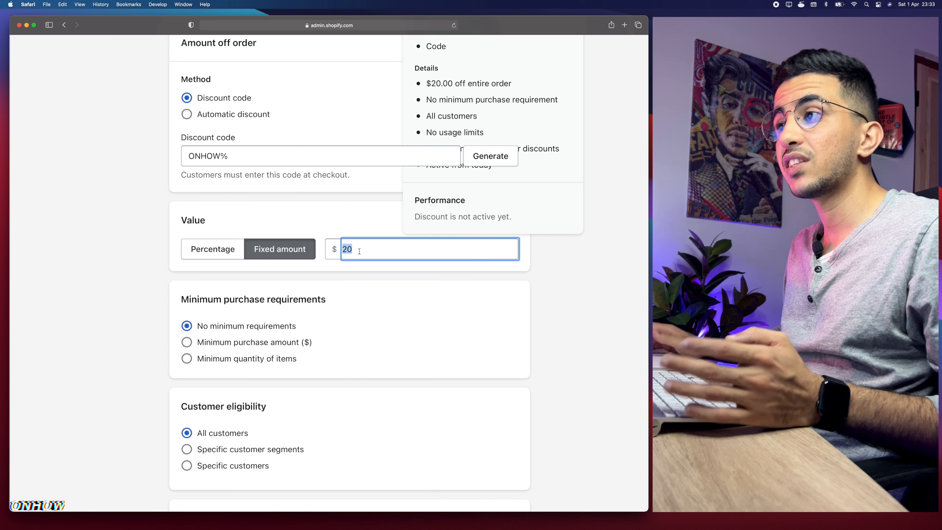
Set the discount value to a percentage of 20% and complete the discount code as ONHOW20%.
scroll(359, 252, "down", 3)
left_click(212, 182)
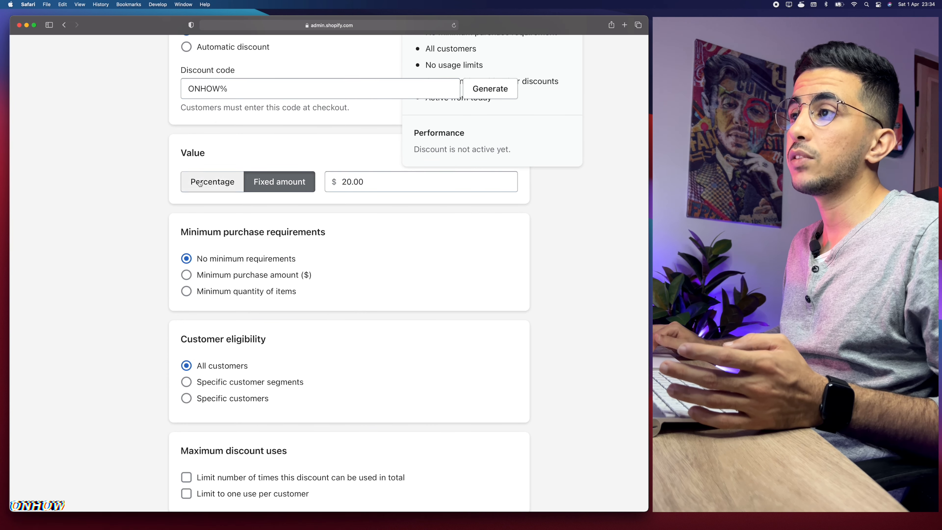
left_click(348, 183)
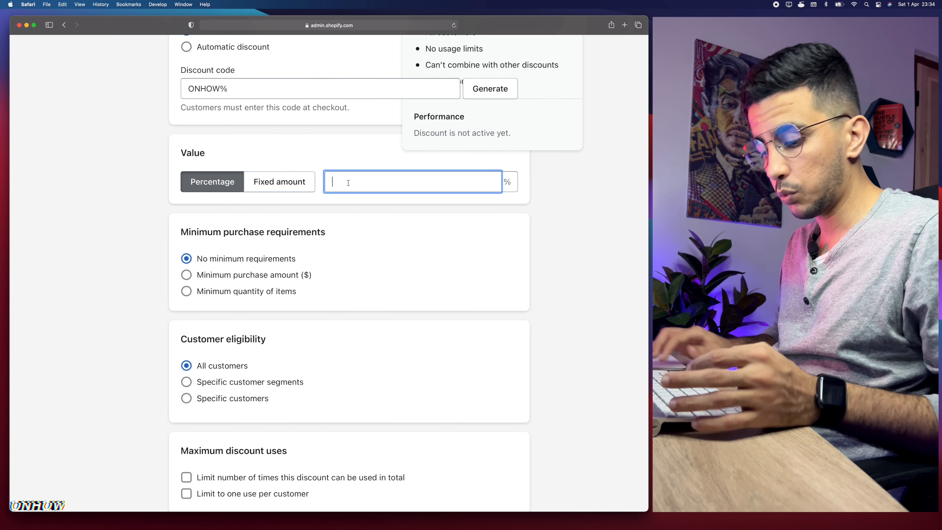
type("20")
left_click(219, 89)
type("20")
left_click(327, 171)
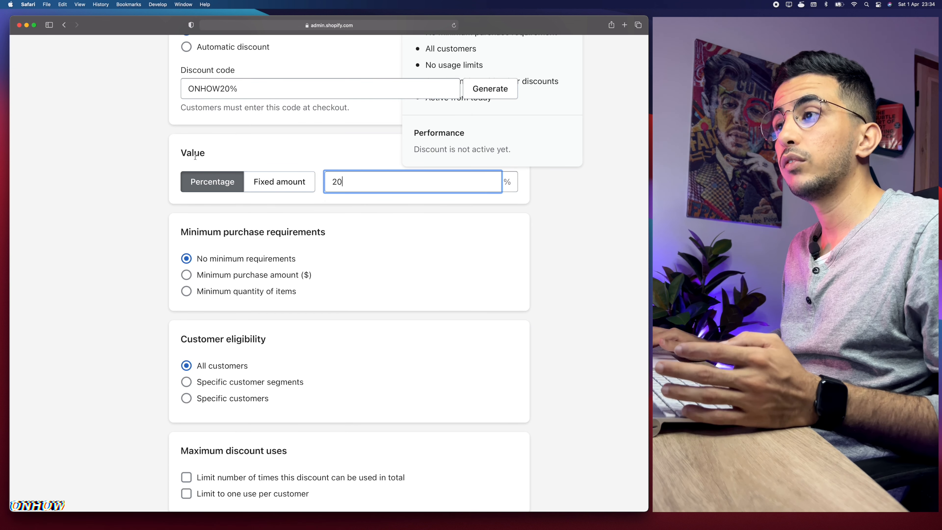
Set the minimum purchase requirement to a minimum purchase amount of $50.
scroll(151, 248, "down", 5)
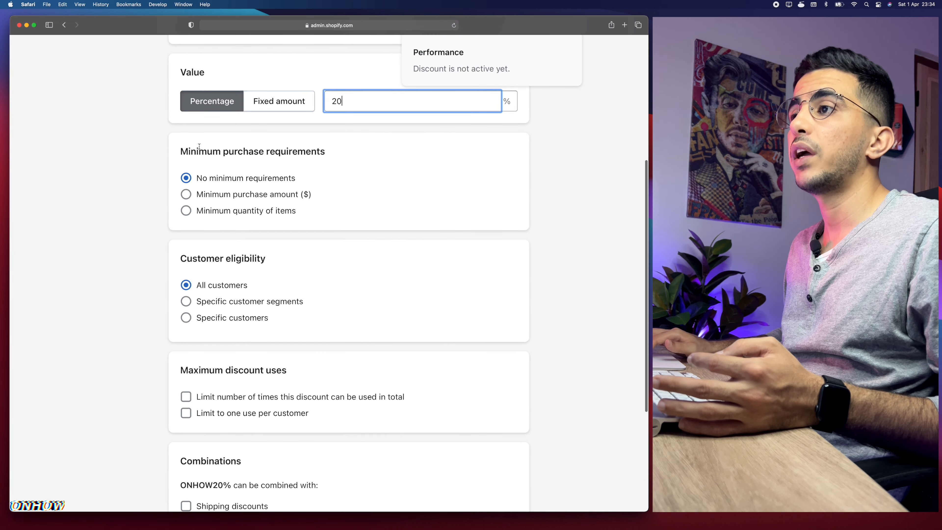
left_click_drag(180, 151, 382, 163)
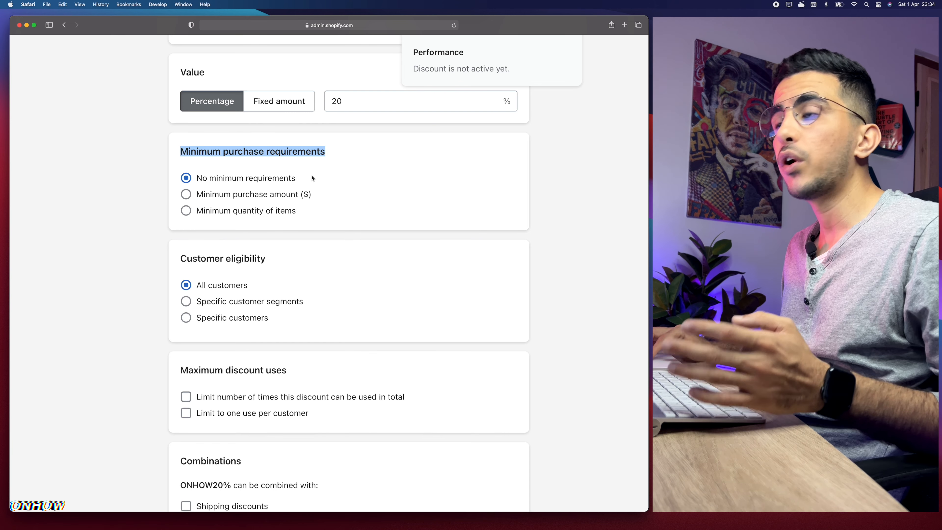
left_click(185, 194)
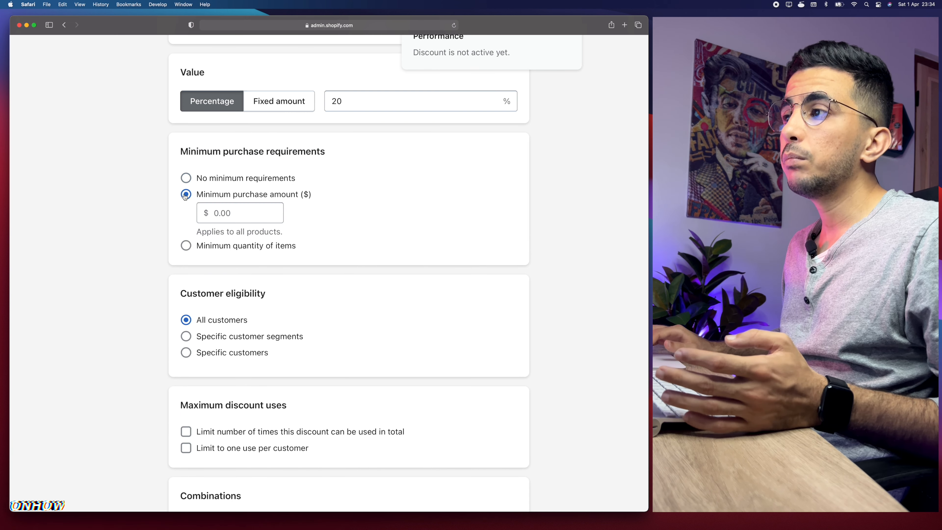
left_click(225, 211)
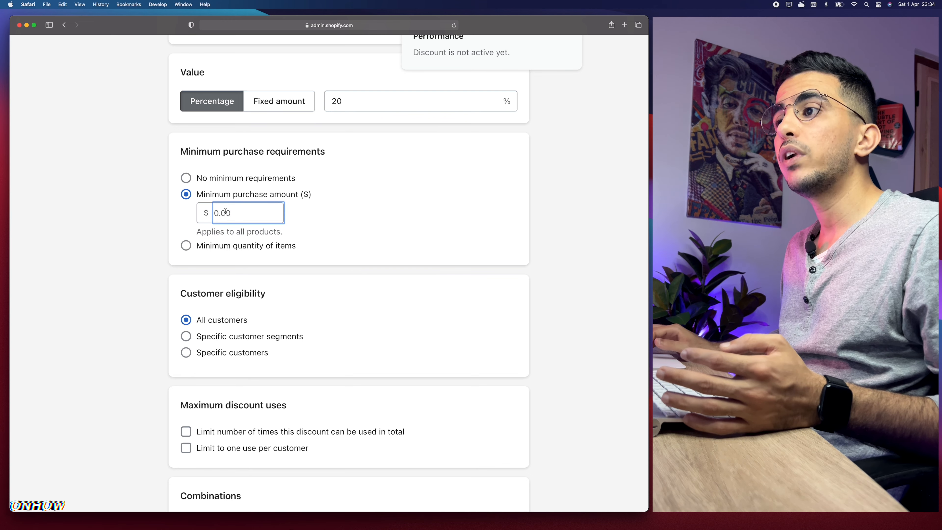
type("50")
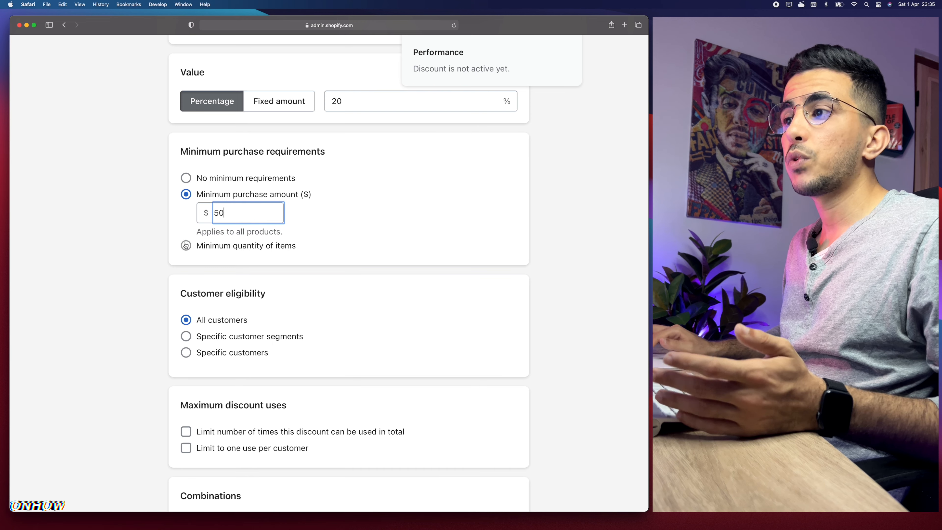
Try a minimum quantity of 1 and 2 items as the purchase requirement, and return it to no minimum requirements.
left_click(185, 246)
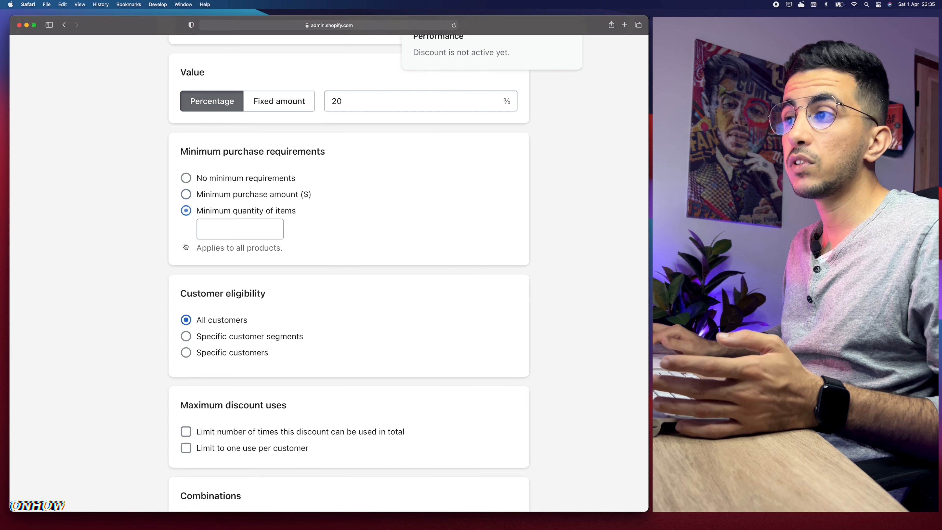
left_click(225, 233)
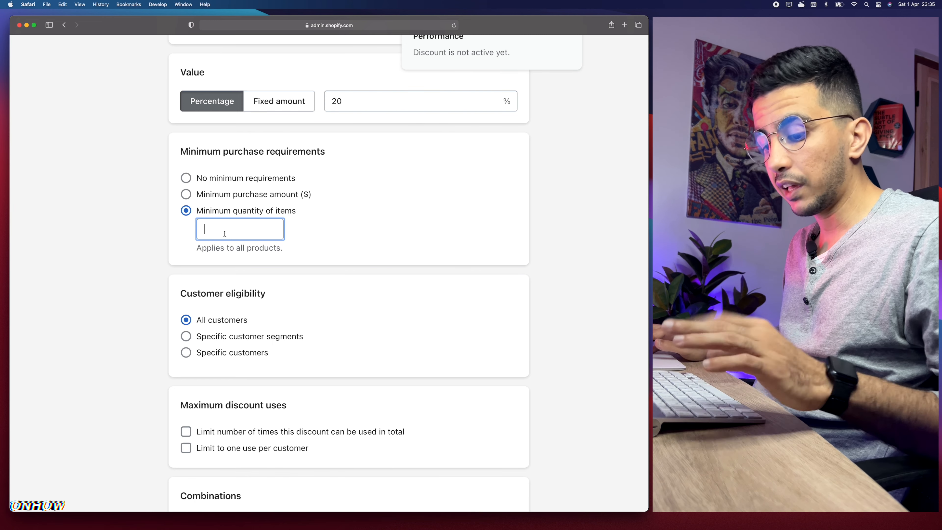
type("1")
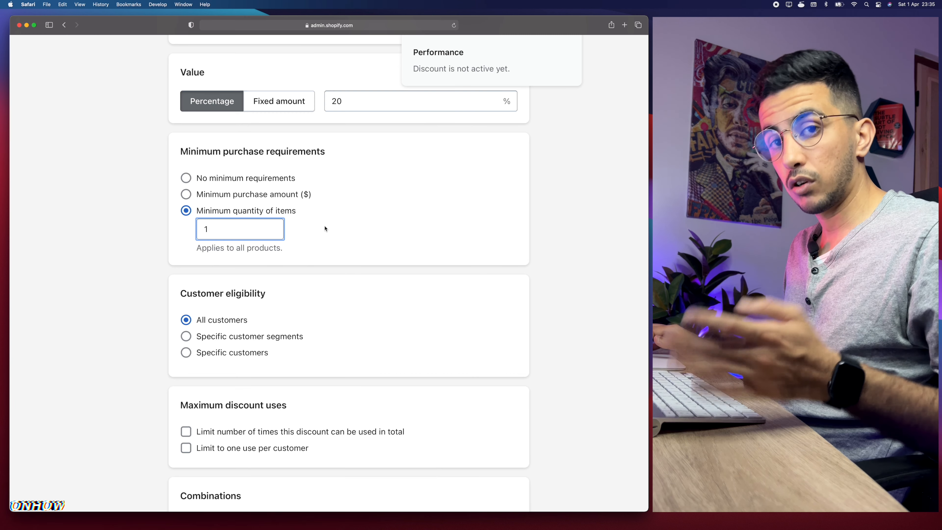
left_click_drag(219, 230, 190, 229)
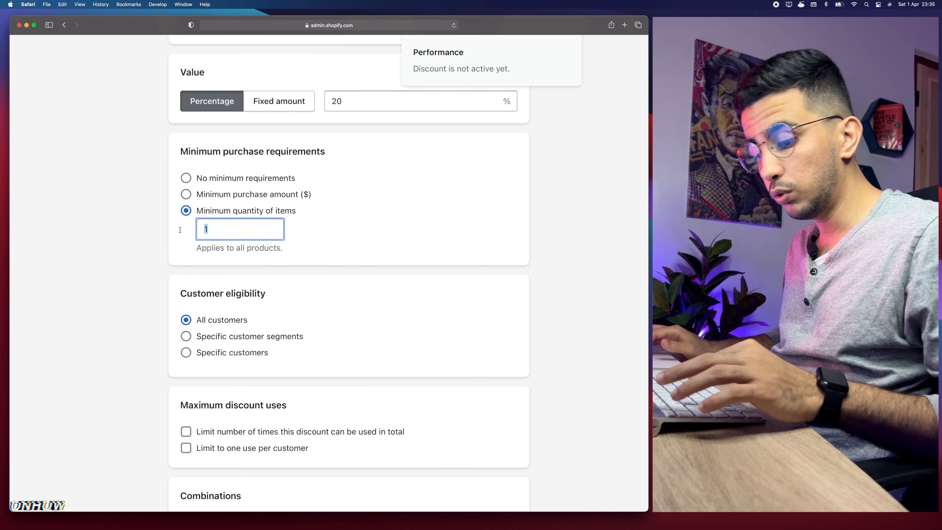
type("2")
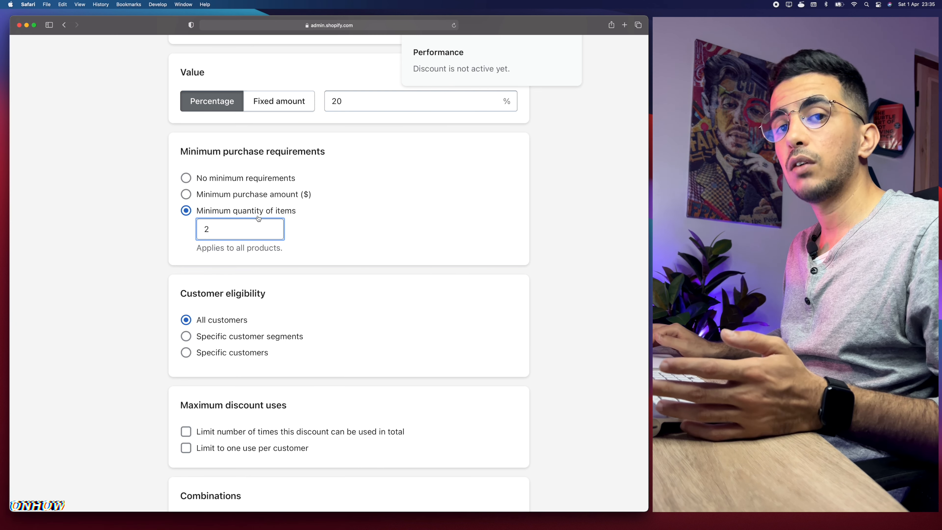
left_click(187, 178)
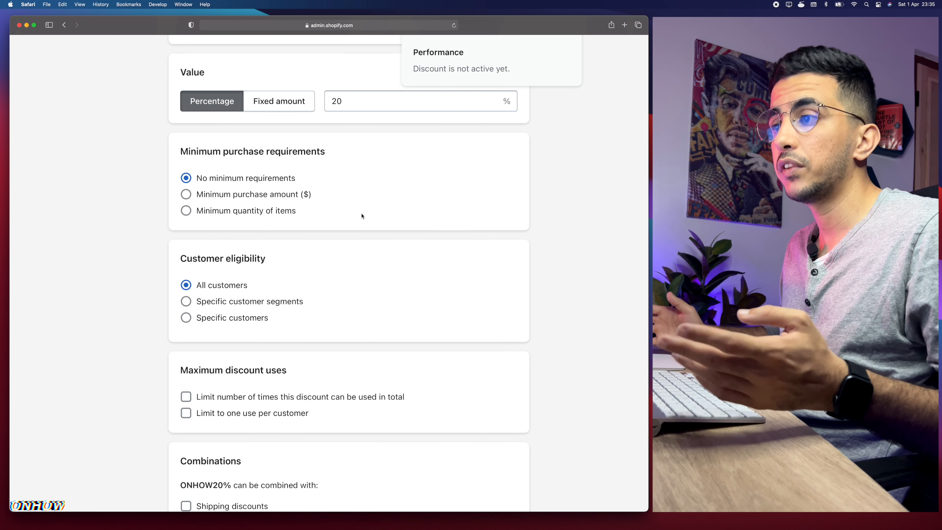
Restrict customer eligibility to the segments Email subscribers and Customers who have purchased more than once.
scroll(361, 215, "down", 2)
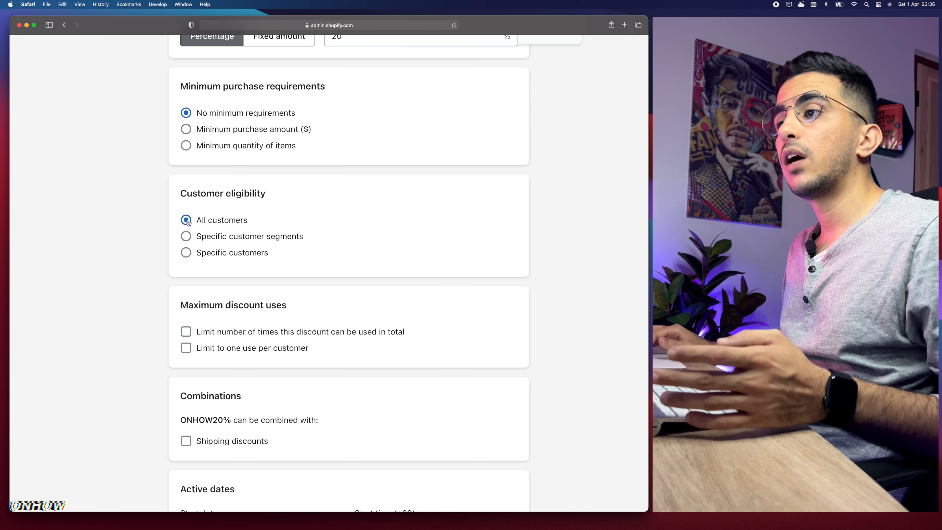
left_click(185, 237)
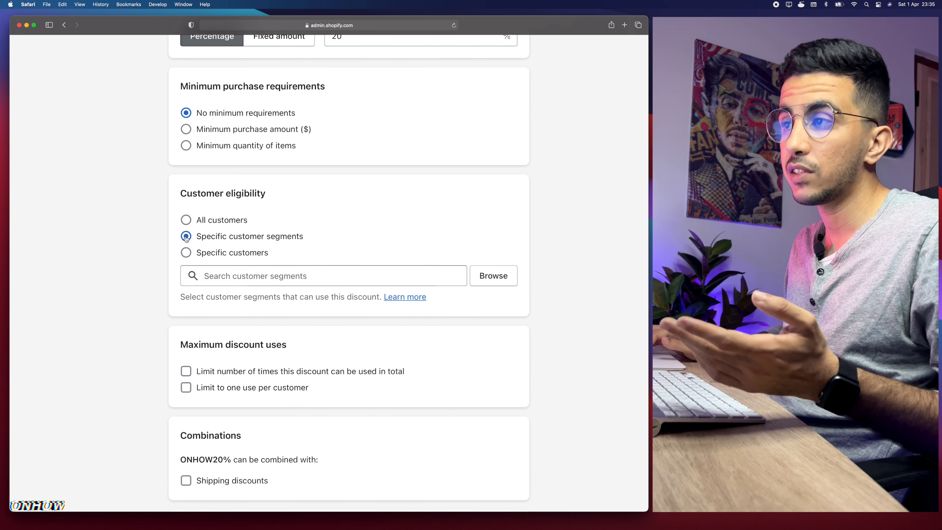
left_click(496, 276)
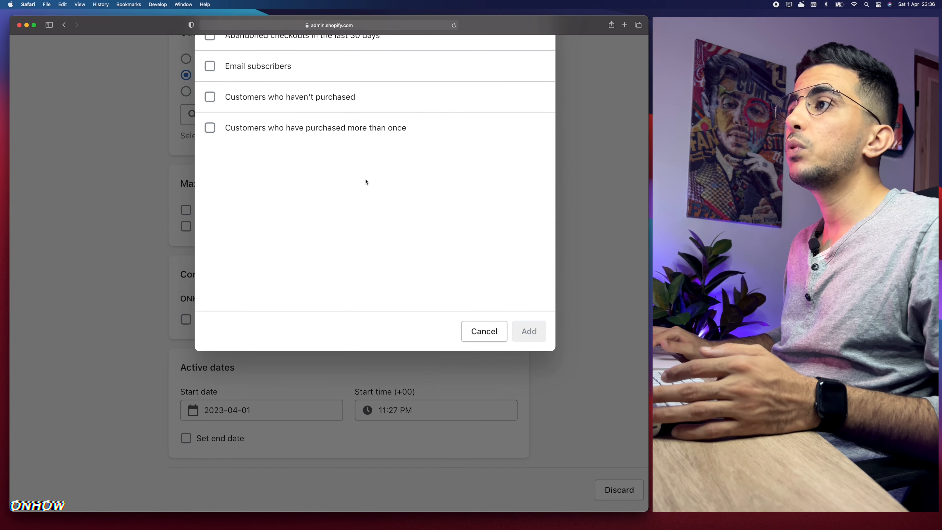
scroll(367, 182, "up", 4)
scroll(366, 182, "right", 1)
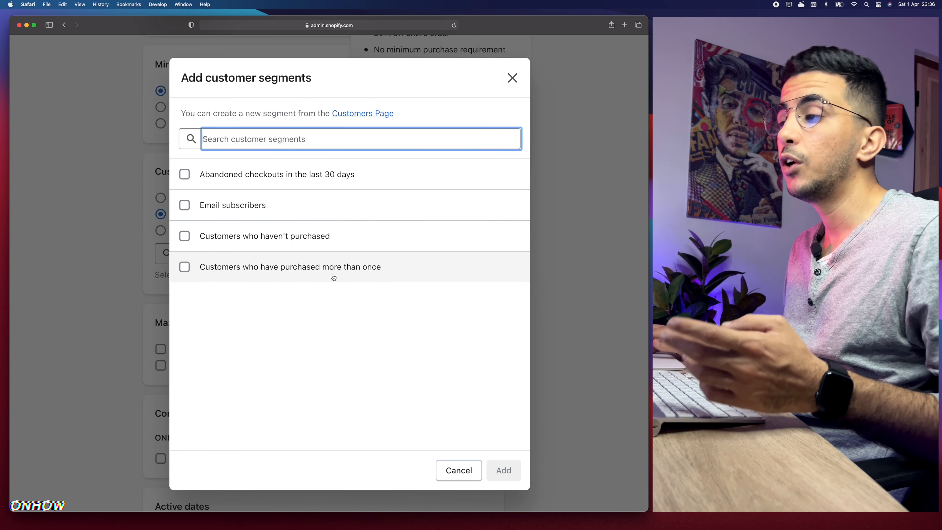
left_click(185, 207)
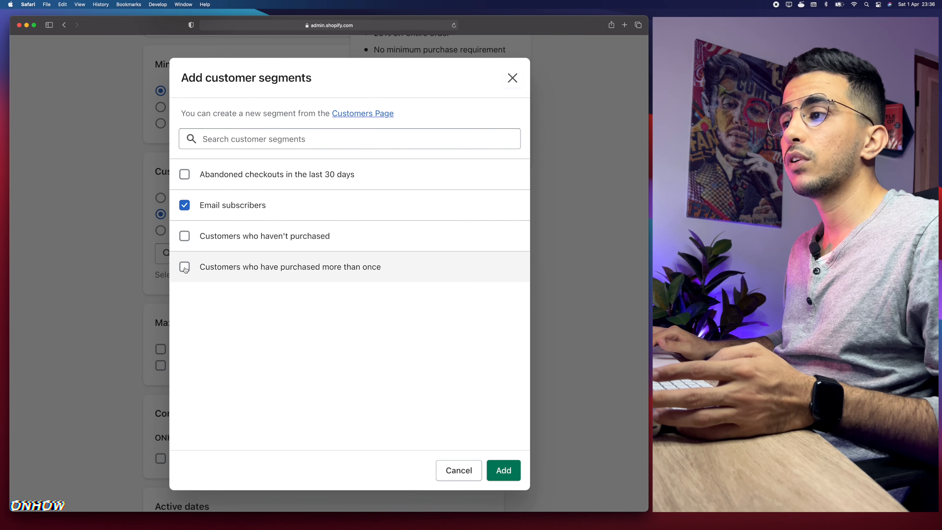
left_click(184, 267)
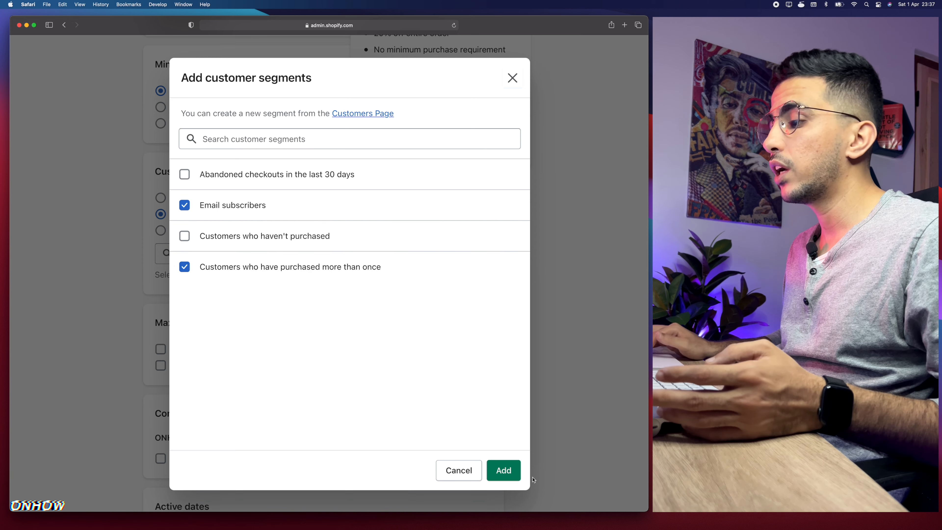
left_click(503, 471)
scroll(479, 304, "right", 4)
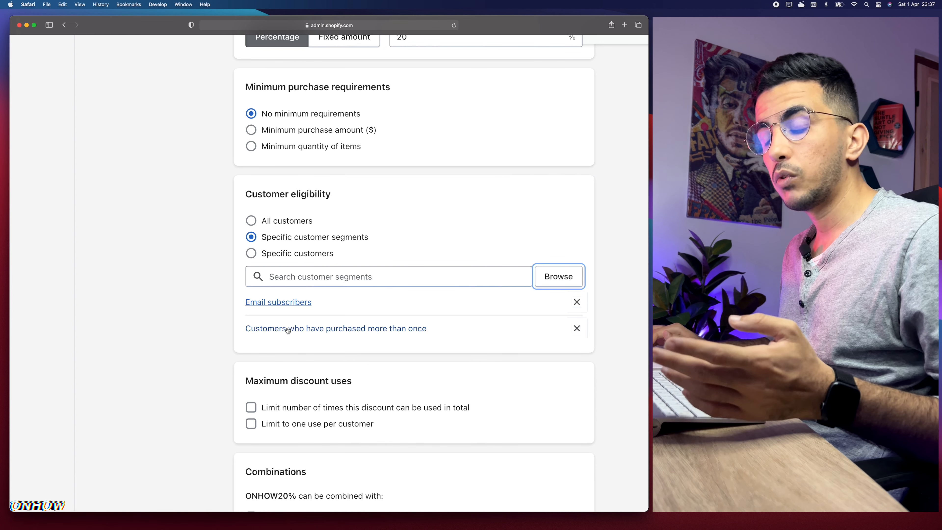
Limit the number of times the discount can be used in total to 10.
scroll(217, 380, "down", 5)
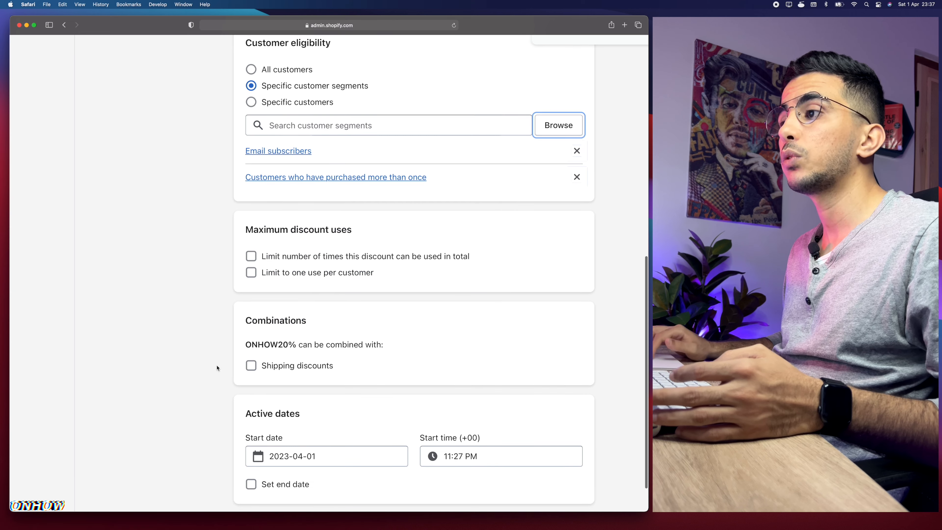
left_click(254, 258)
left_click(304, 279)
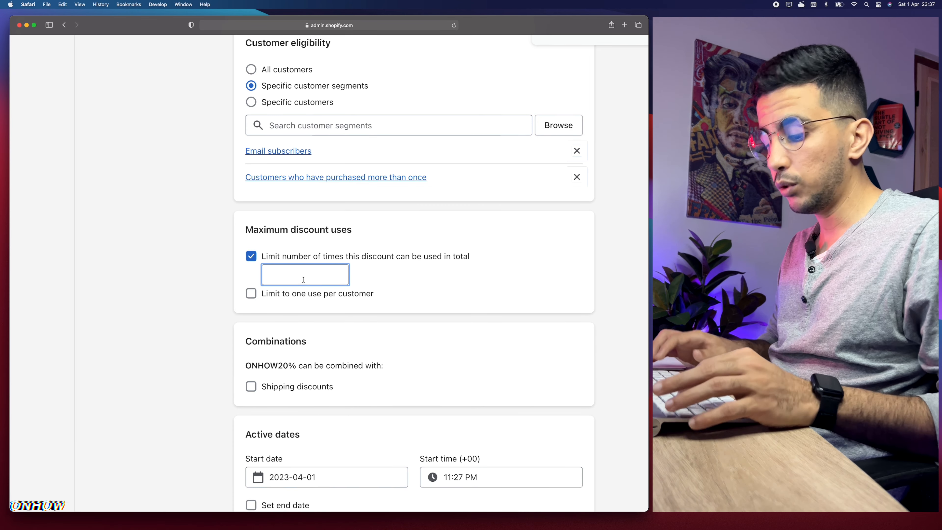
type("10")
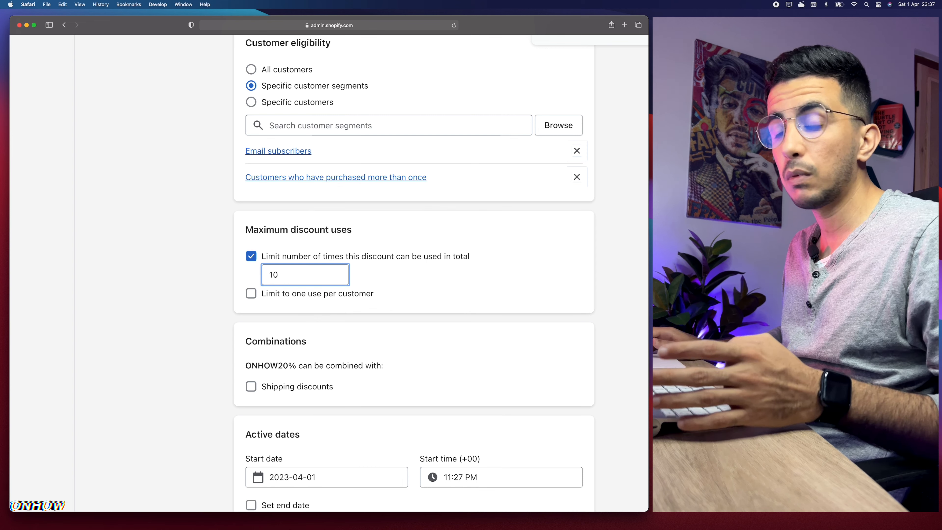
Limit the discount to one use per customer and remove the limit on total uses.
left_click(257, 292)
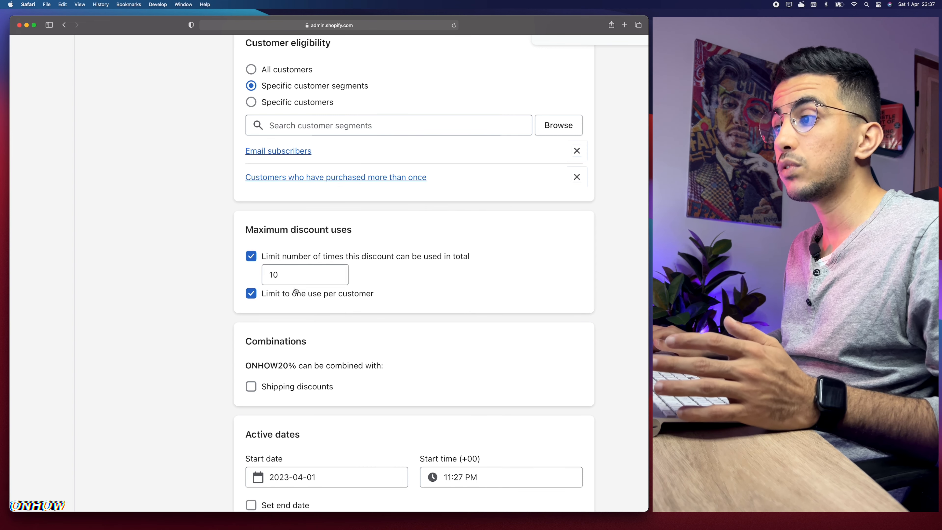
left_click(257, 257)
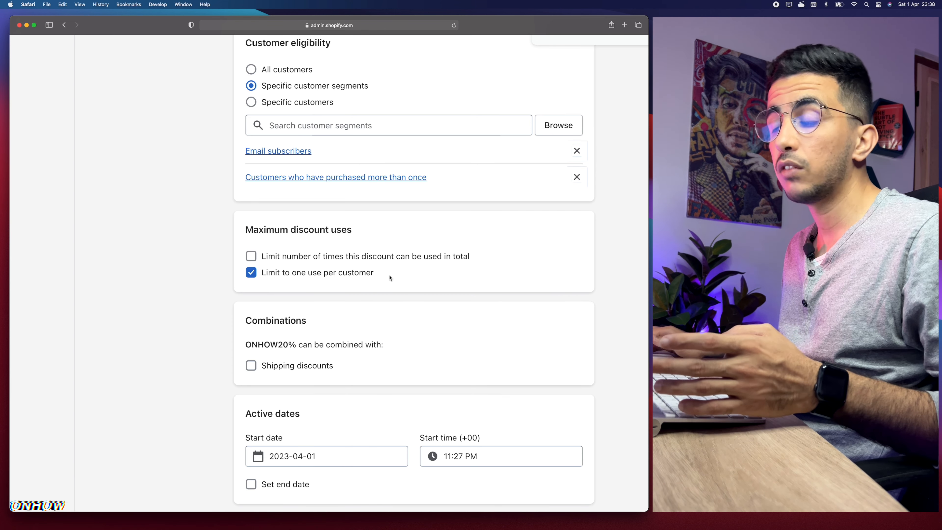
left_click(251, 273)
left_click(251, 273)
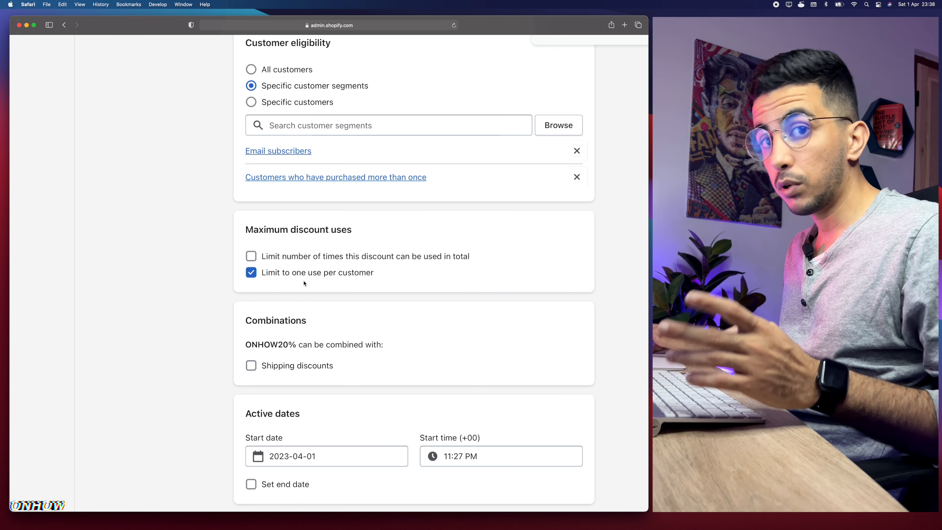
Examine the combination setting and the available start date and start time options for the discount.
scroll(304, 284, "down", 2)
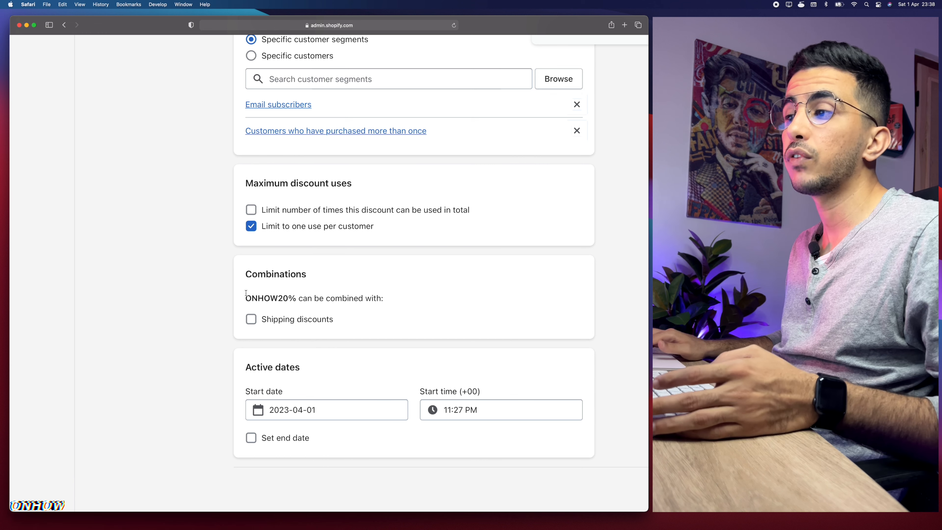
left_click_drag(246, 299, 293, 298)
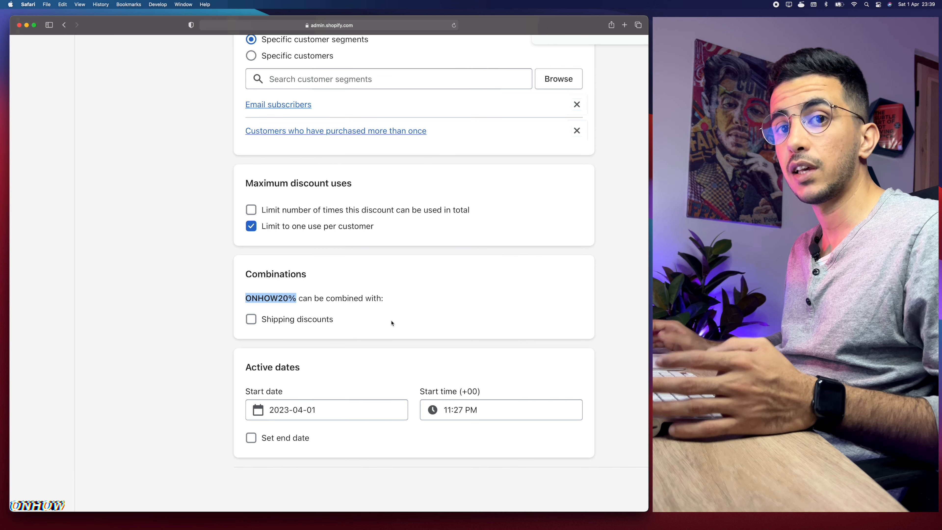
left_click(242, 373)
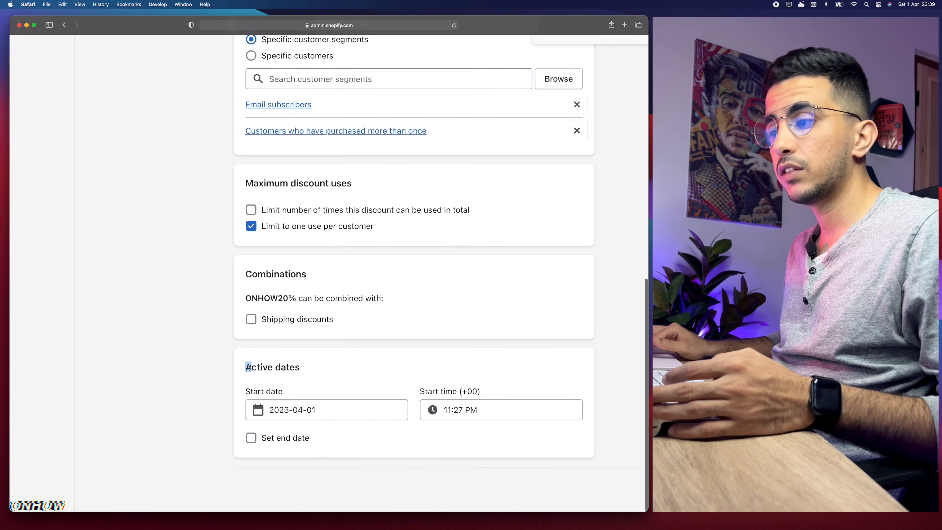
left_click(300, 411)
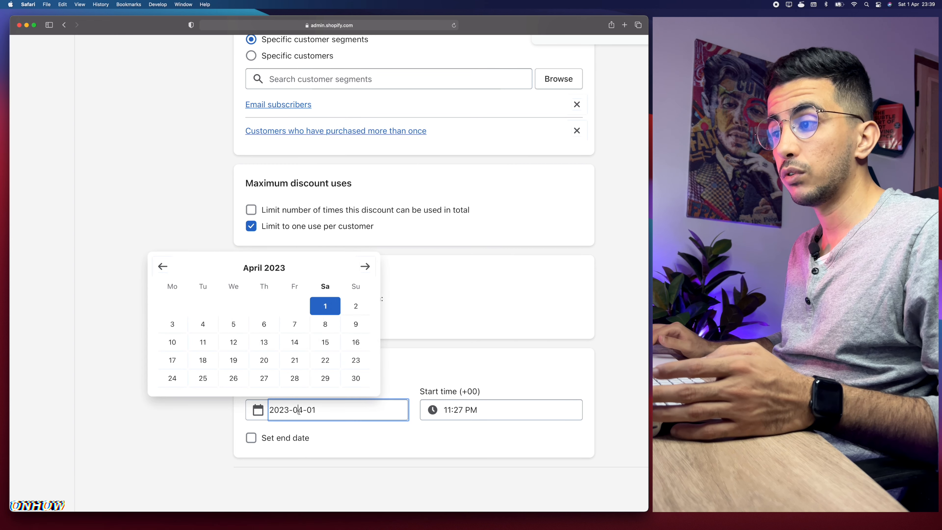
left_click(425, 366)
left_click(459, 412)
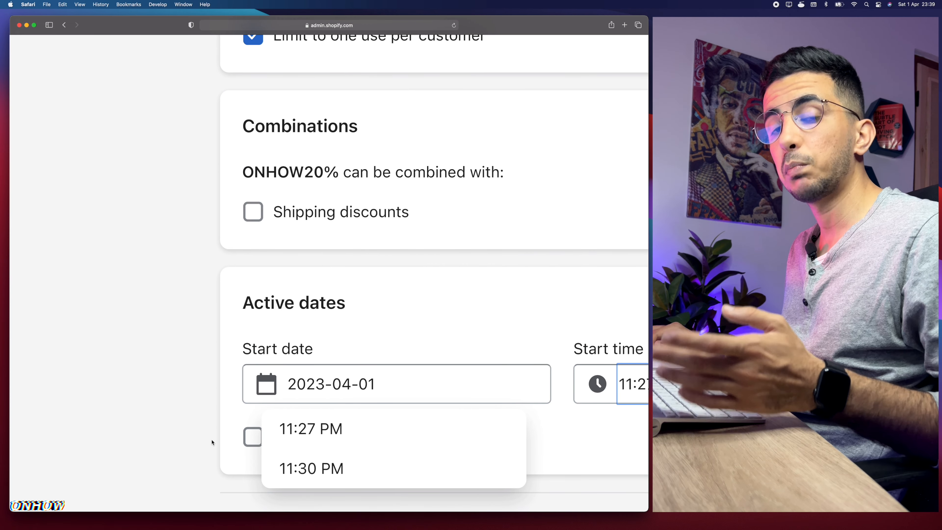
left_click(212, 442)
Enable an end date for the discount, set it to 2023-04-02, and check the end time choices.
left_click(275, 439)
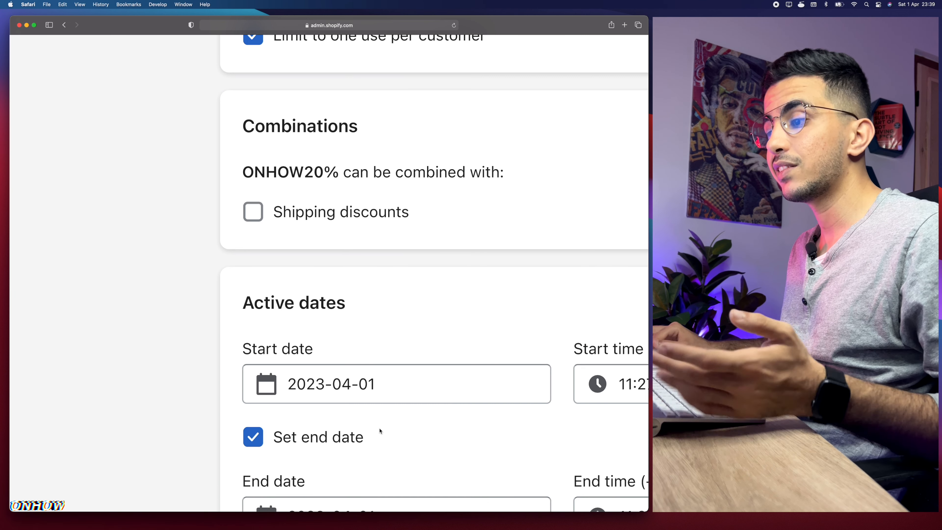
scroll(399, 428, "down", 3)
left_click(390, 404)
left_click(234, 214)
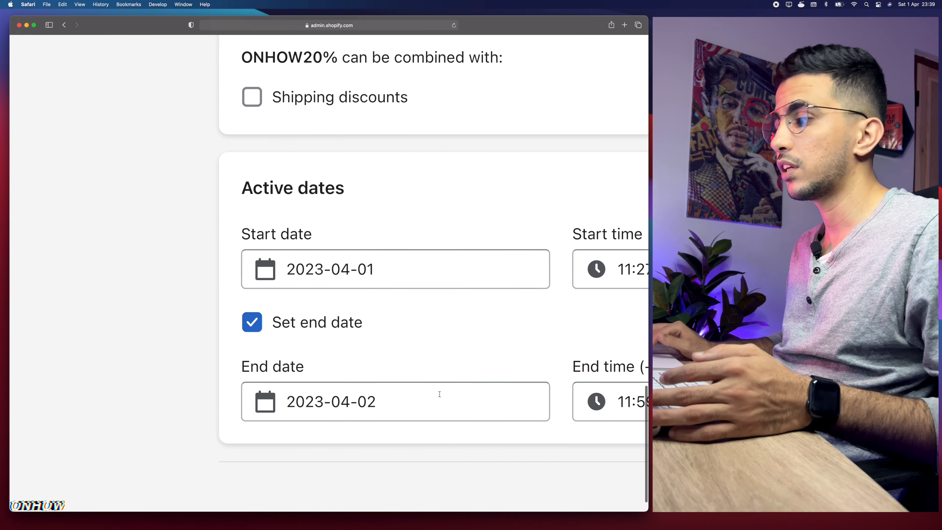
scroll(439, 394, "right", 5)
left_click(552, 402)
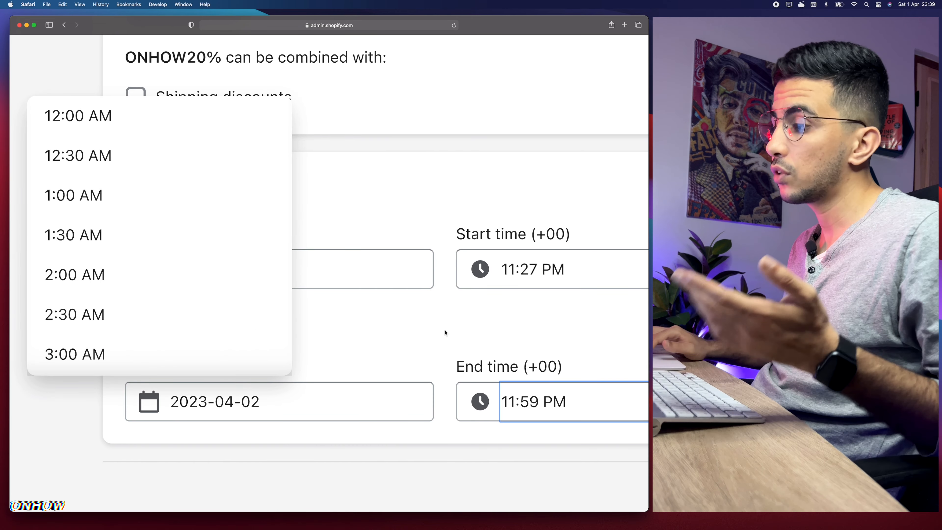
left_click(445, 333)
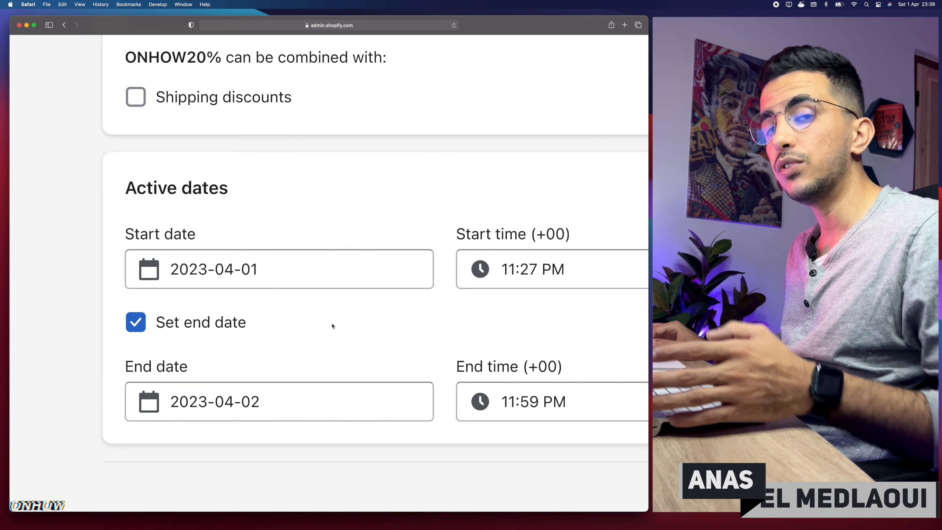
Review the discount form and its summary before saving.
scroll(333, 327, "down", 5)
scroll(332, 327, "up", 5)
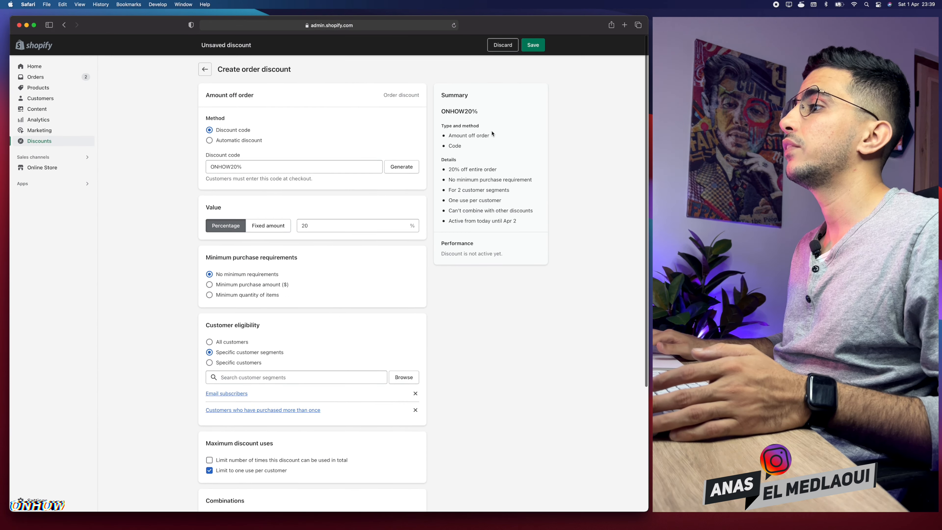
scroll(493, 123, "up", 5)
scroll(493, 122, "down", 5)
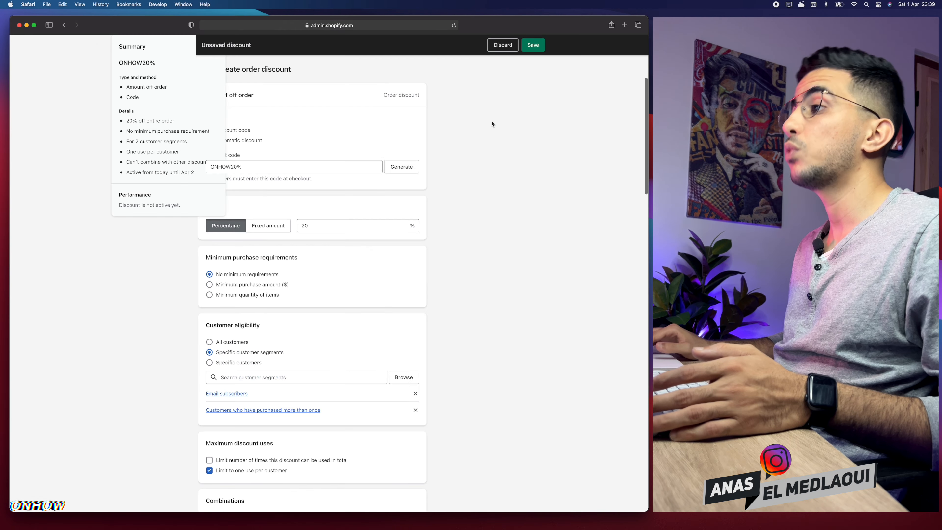
Review the discount code, type and method listed in the summary of the unsaved order discount.
scroll(500, 156, "up", 5)
scroll(501, 159, "up", 4)
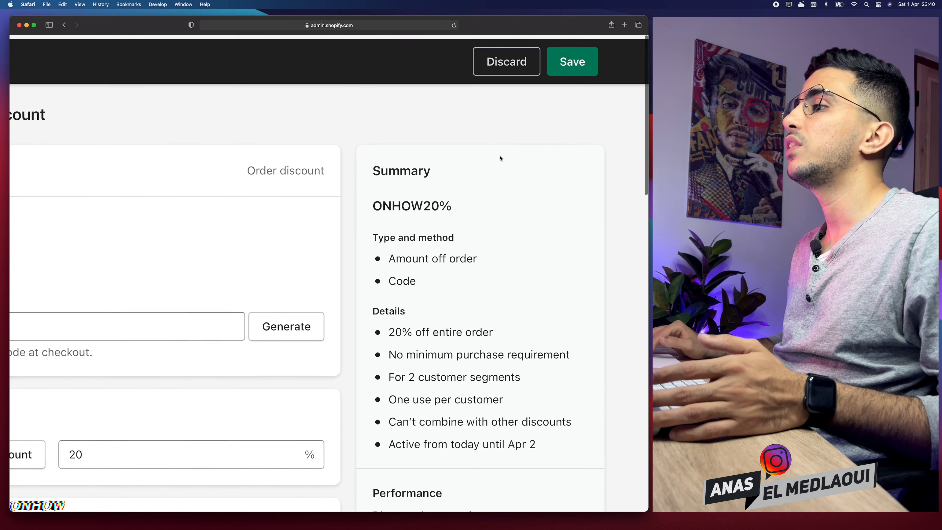
scroll(501, 158, "down", 3)
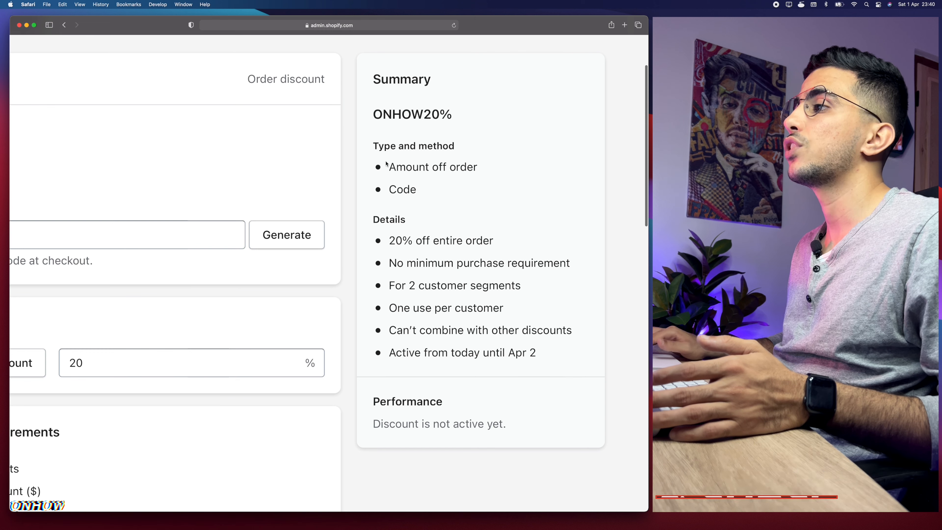
left_click_drag(388, 167, 479, 167)
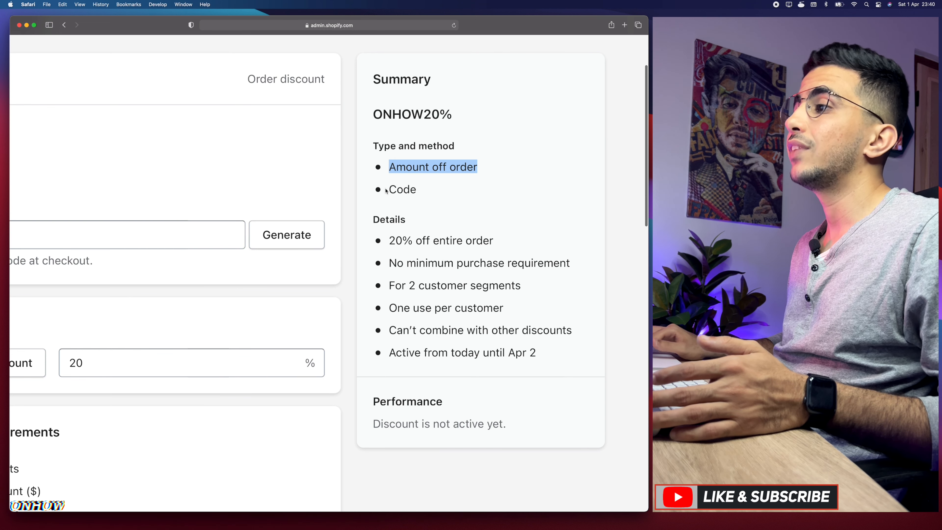
left_click_drag(385, 189, 419, 190)
left_click(400, 111)
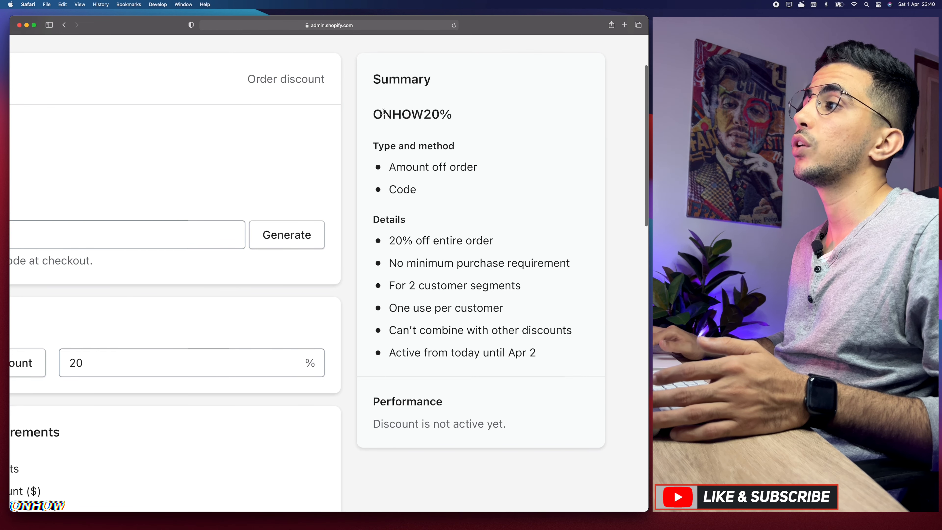
left_click_drag(383, 114, 487, 114)
scroll(426, 295, "down", 3)
scroll(418, 242, "up", 5)
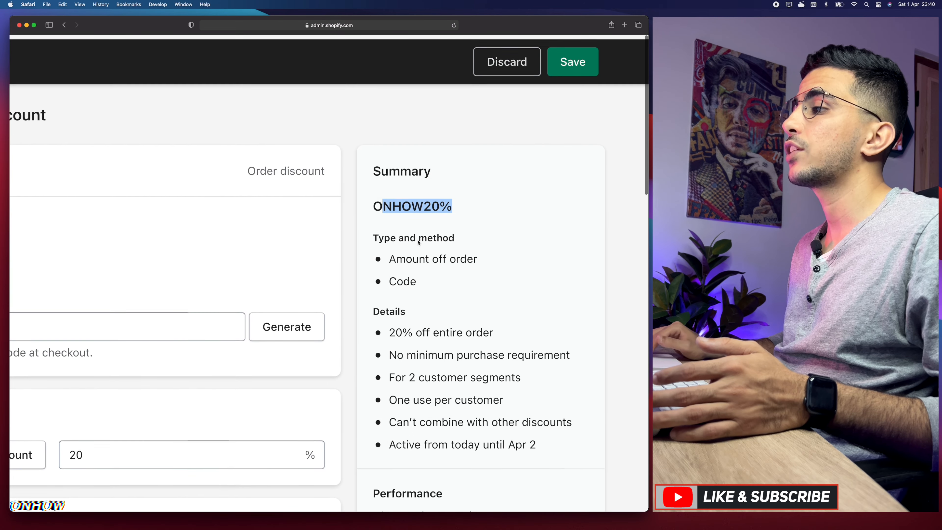
Check the summary details for the value, minimum purchase, customer segments, usage limit, combinations and active dates.
left_click_drag(389, 328, 497, 330)
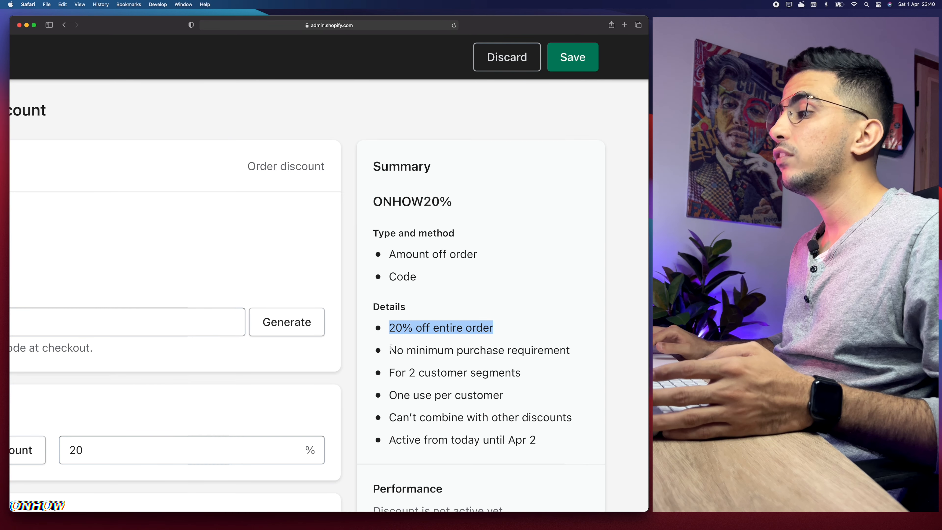
left_click_drag(389, 350, 571, 352)
scroll(487, 358, "right", 3)
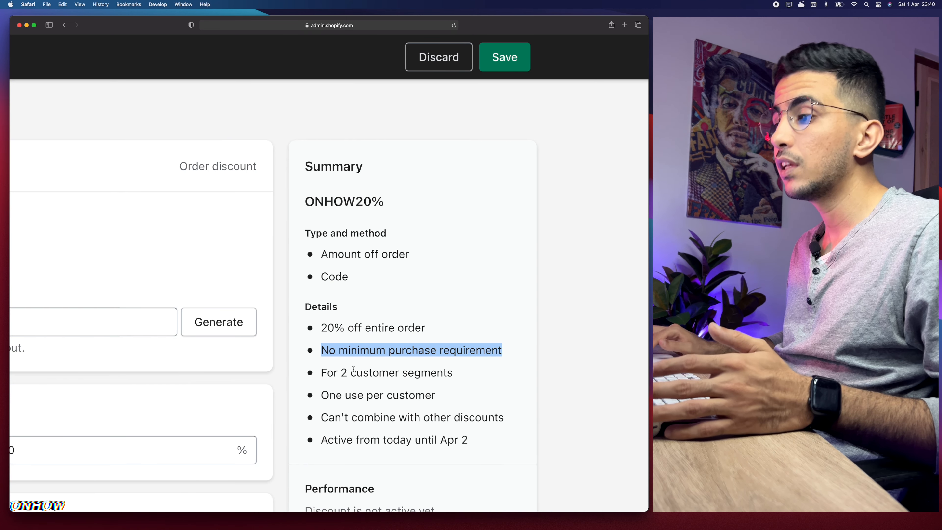
left_click(319, 375)
left_click_drag(319, 375, 453, 374)
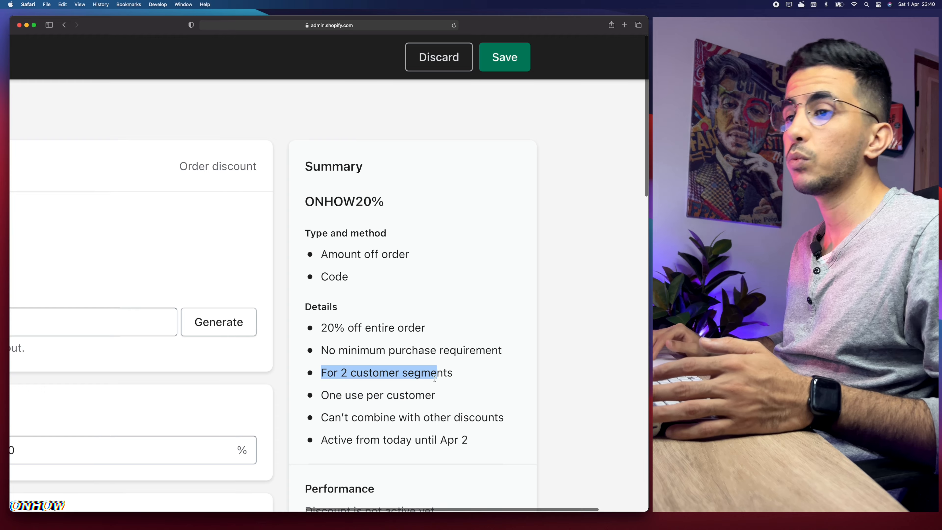
scroll(434, 379, "down", 10)
scroll(435, 378, "down", 7)
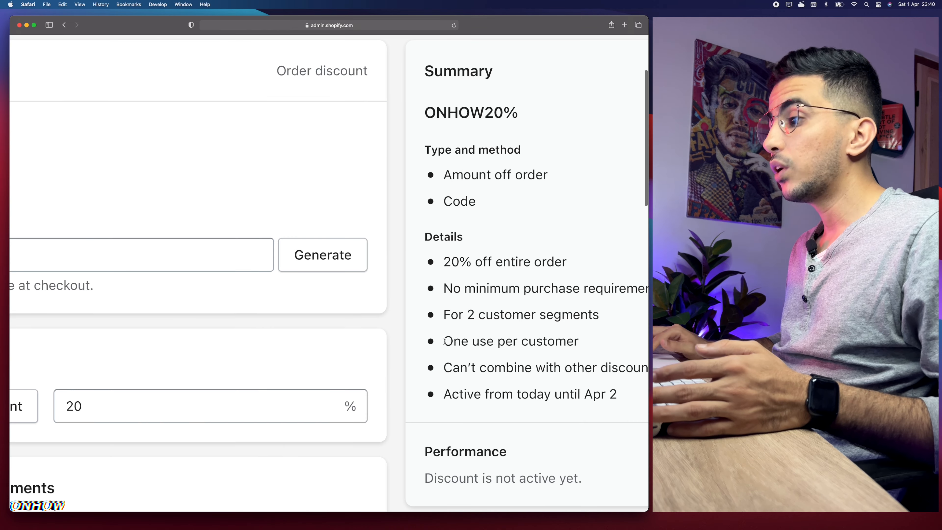
left_click_drag(443, 340, 584, 347)
scroll(493, 362, "right", 2)
left_click_drag(405, 365, 627, 371)
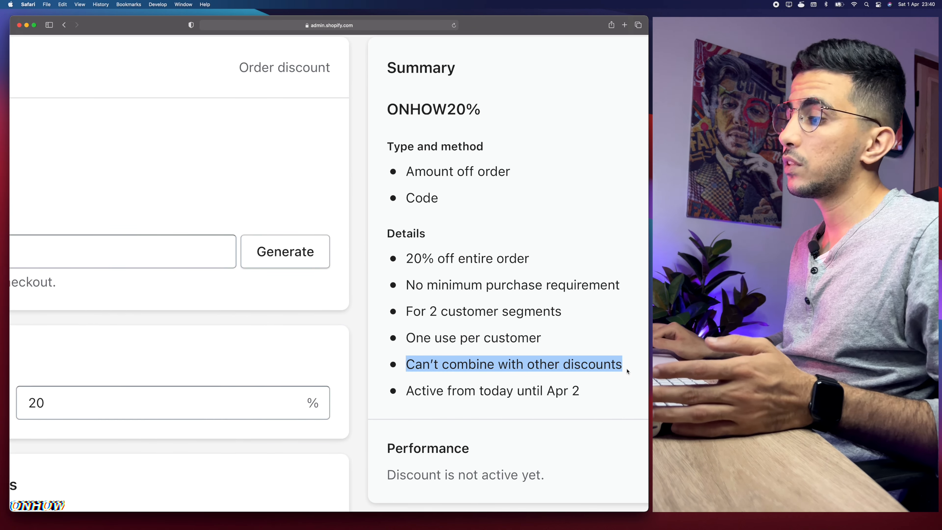
left_click_drag(407, 390, 586, 398)
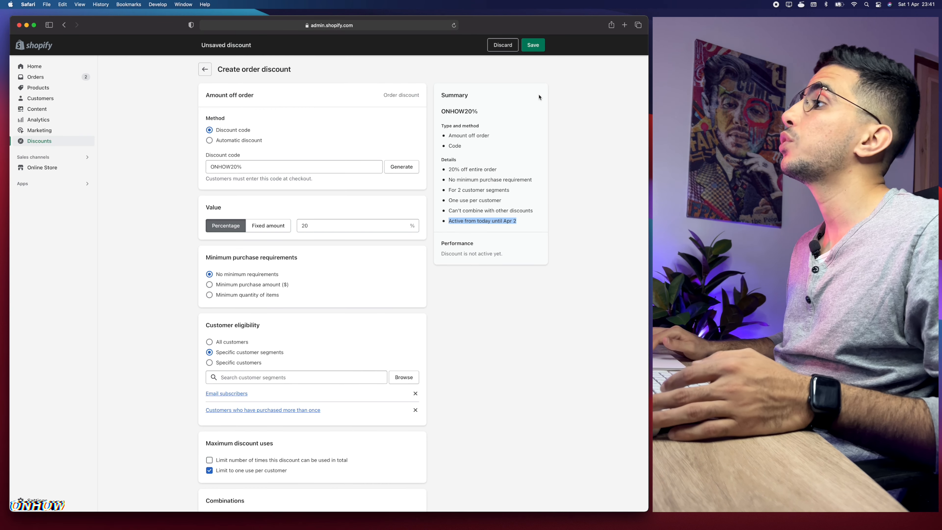
Save the ONHOW20% discount and bring up its shareable link.
left_click(537, 49)
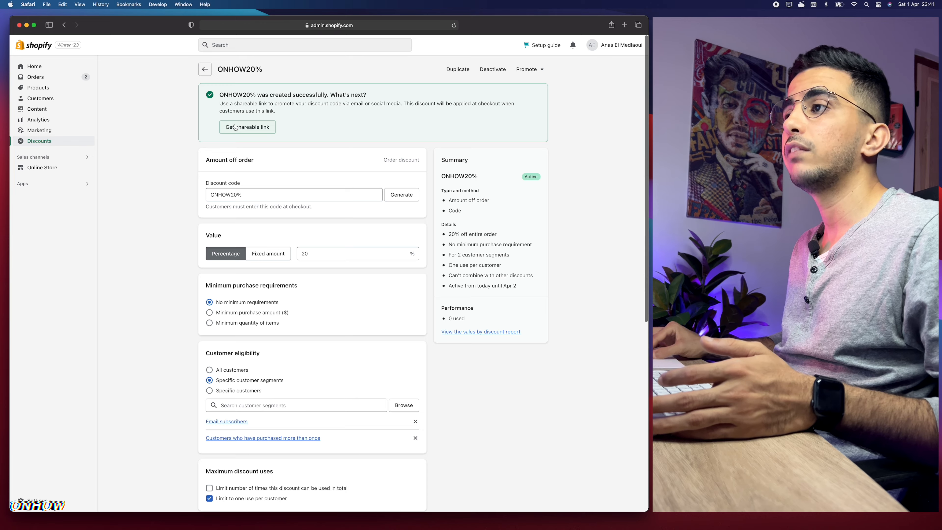
scroll(237, 127, "up", 5)
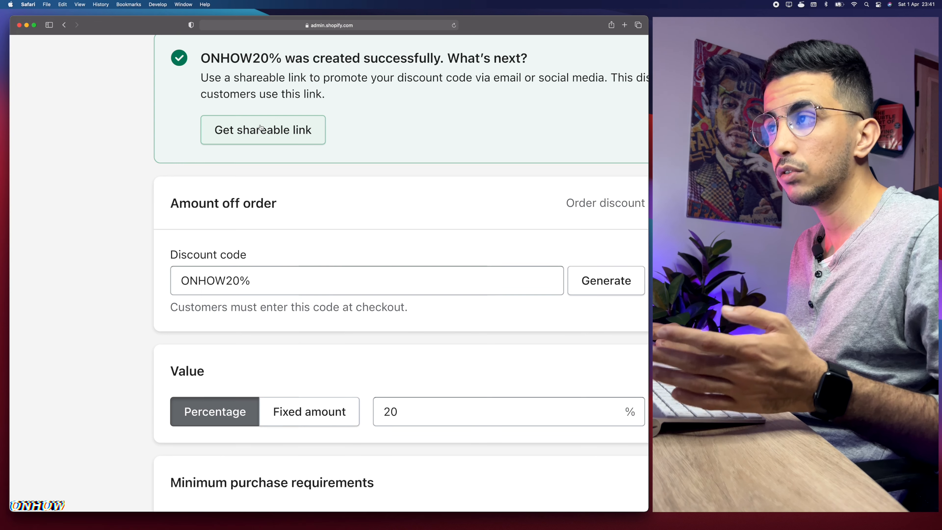
left_click(261, 130)
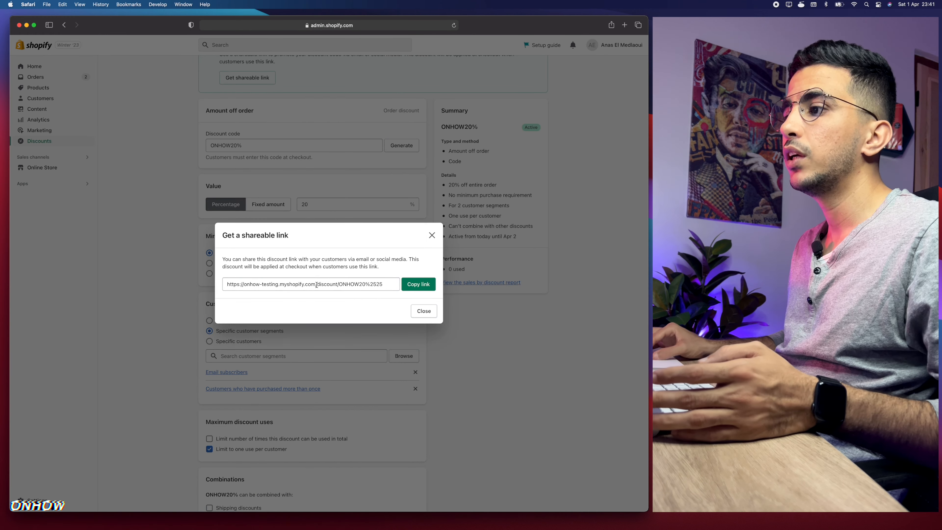
Examine the store address and discount path in the shareable link and close the link dialog.
scroll(316, 285, "up", 5)
left_click_drag(314, 283, 171, 283)
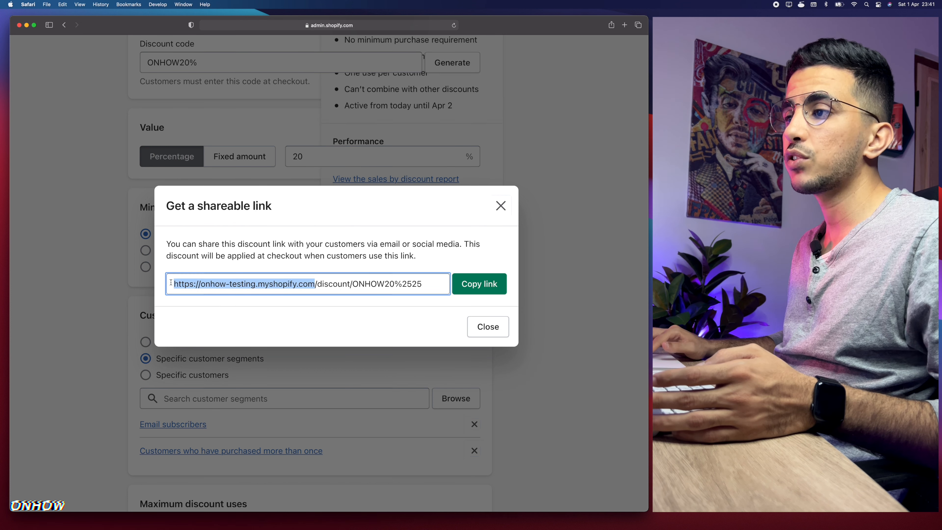
key("Left")
left_click_drag(316, 285, 430, 285)
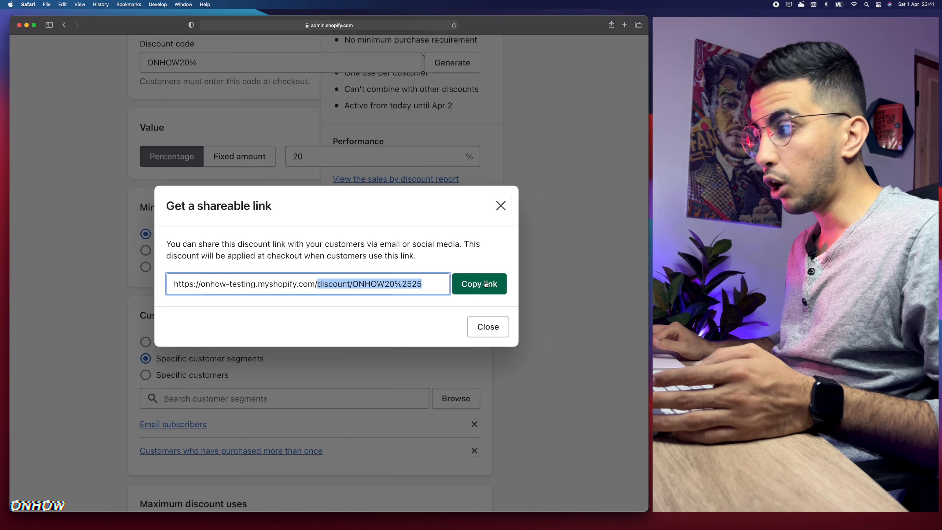
left_click(450, 259)
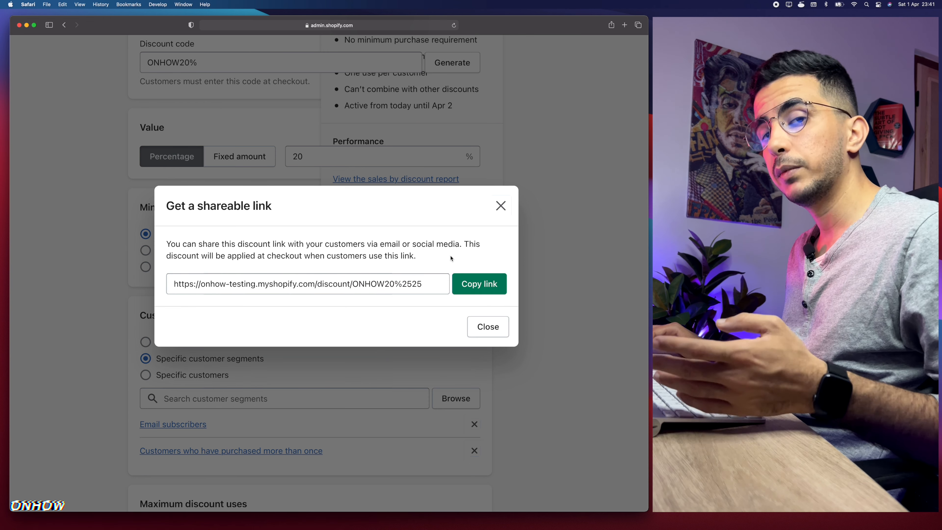
left_click(505, 208)
Return to the list of all discounts and look at the ONHOW20% entry.
scroll(506, 209, "down", 5)
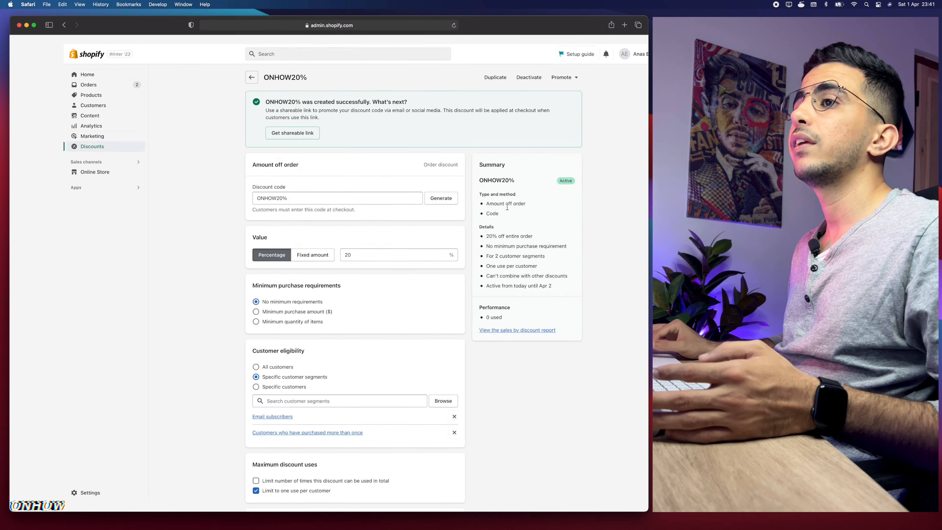
left_click(49, 143)
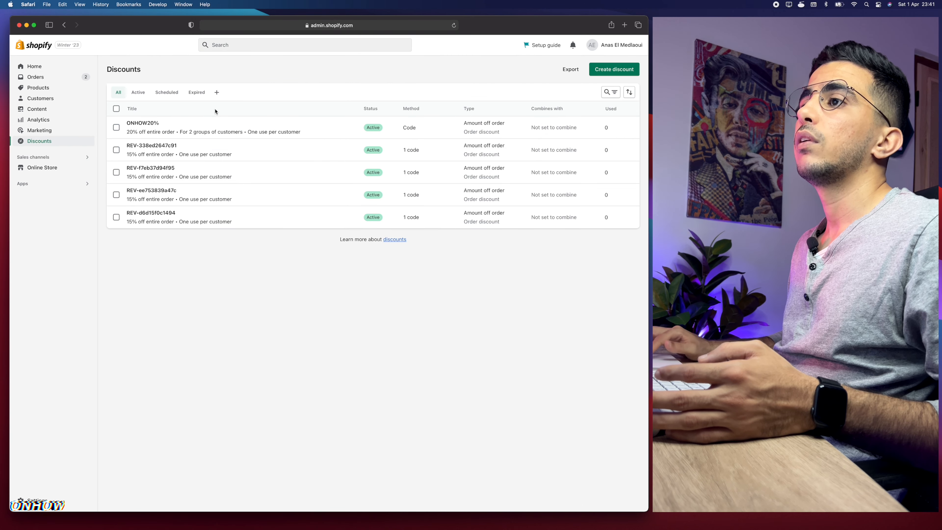
scroll(174, 116, "up", 5)
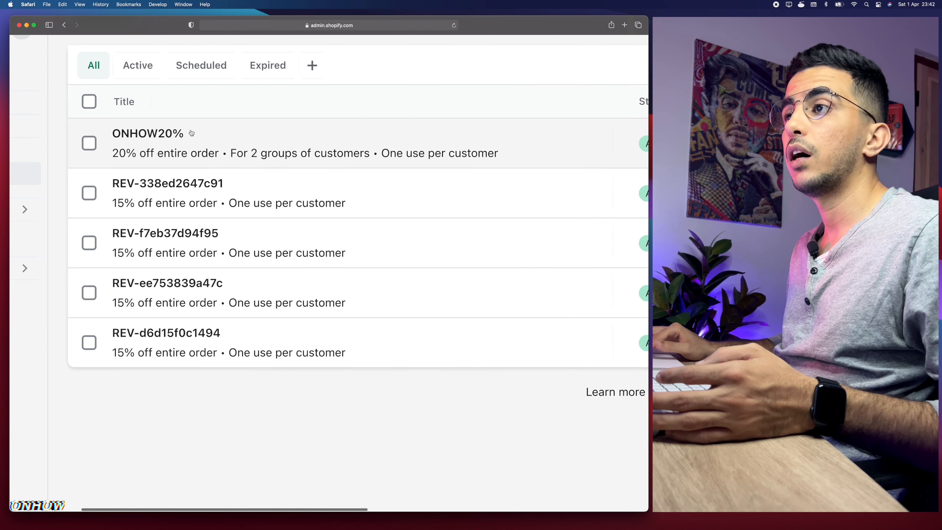